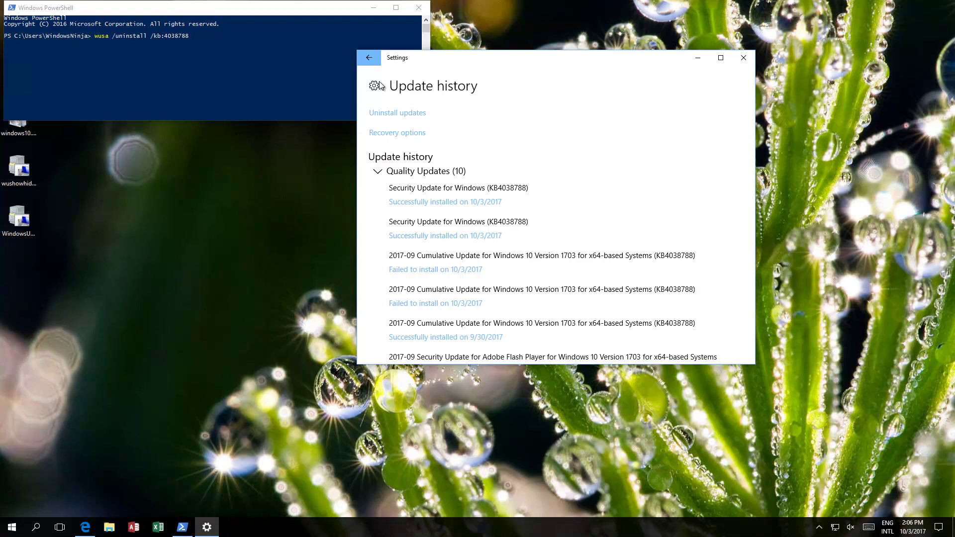
# Go back from Update history to the Windows Update page, which shows updates paused
pyautogui.click(369, 58)
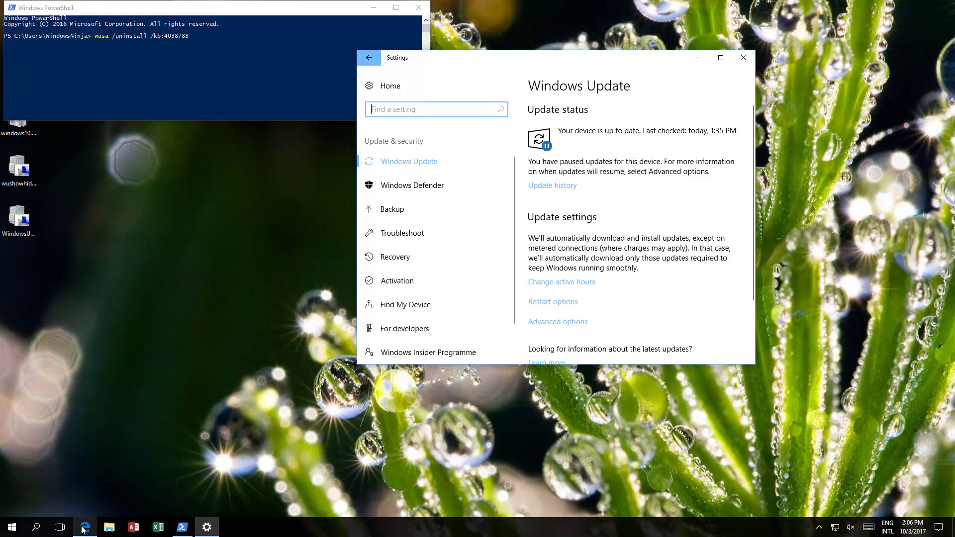
pyautogui.moveTo(84, 532)
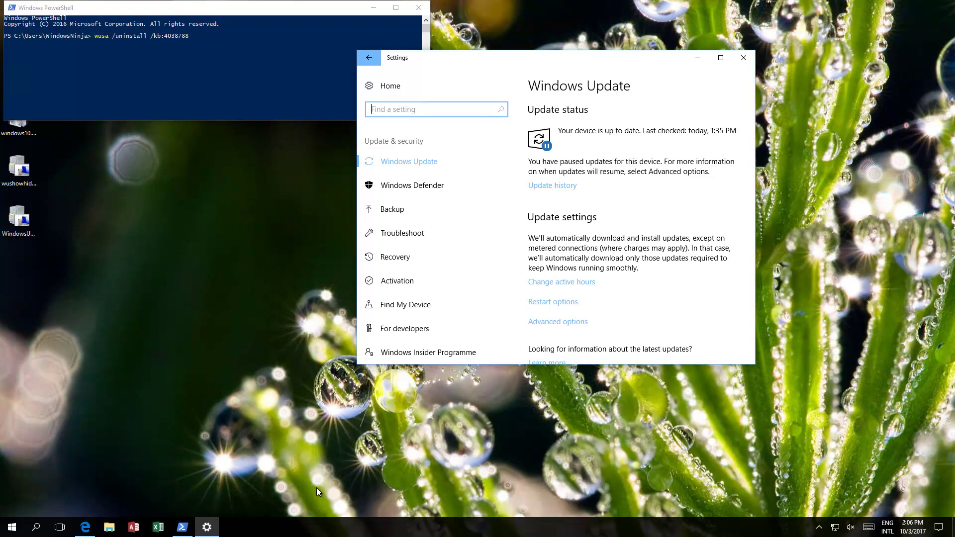
# Review the update history and the Pause Updates setting in Advanced options, then return to Windows Update
pyautogui.click(561, 186)
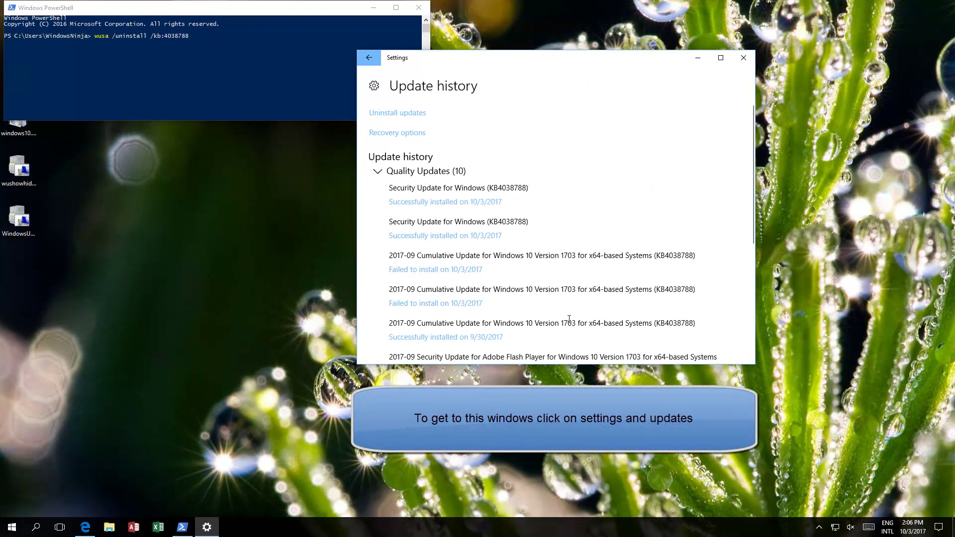
pyautogui.click(371, 58)
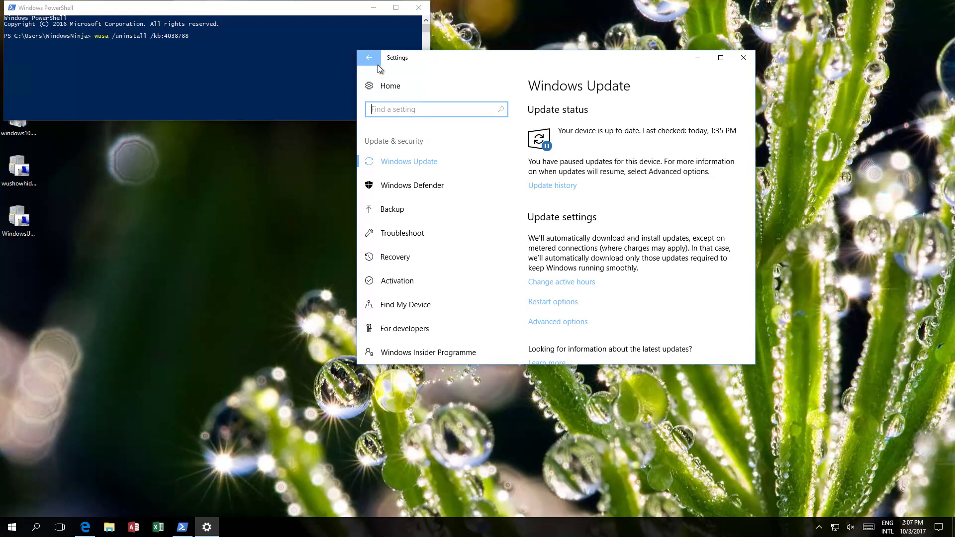
pyautogui.click(559, 323)
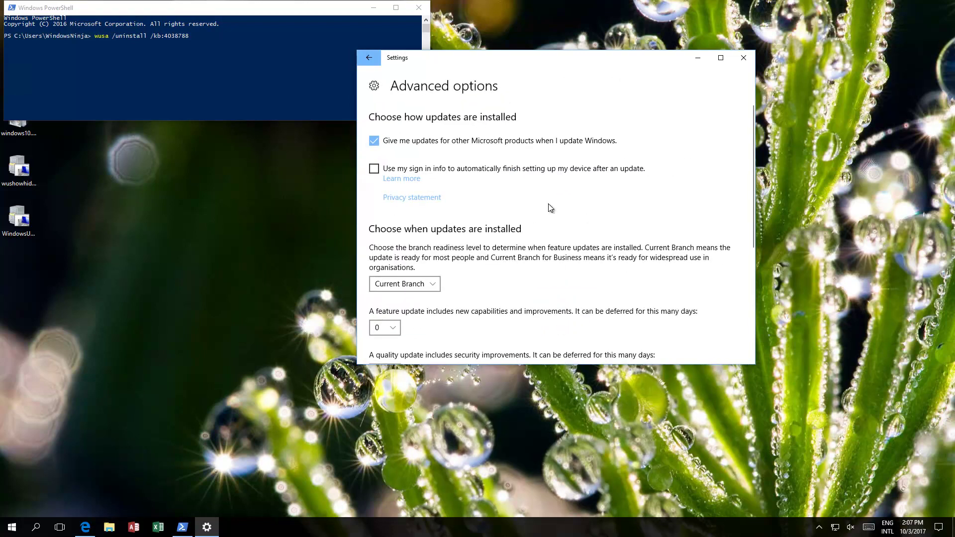
pyautogui.scroll(-3, 546, 193)
pyautogui.scroll(-2, 545, 193)
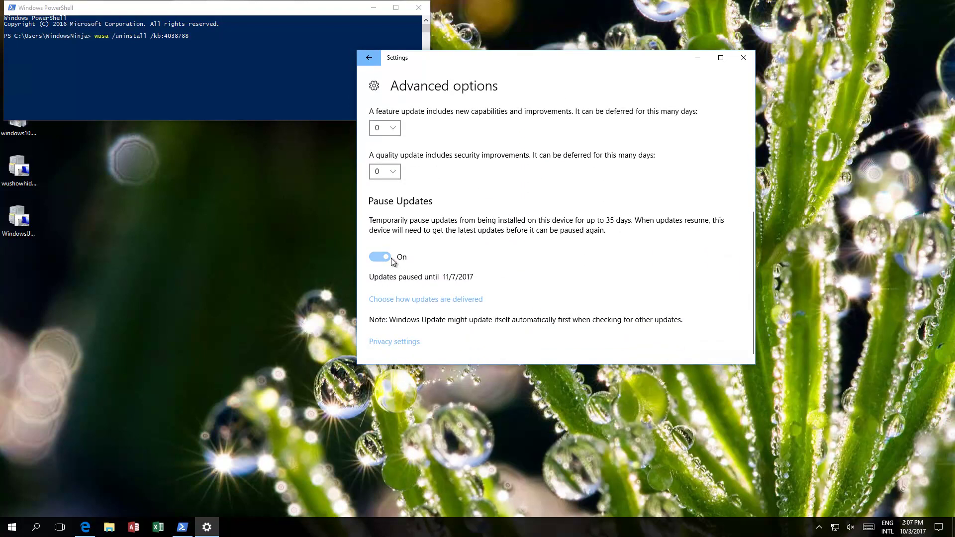
pyautogui.click(373, 58)
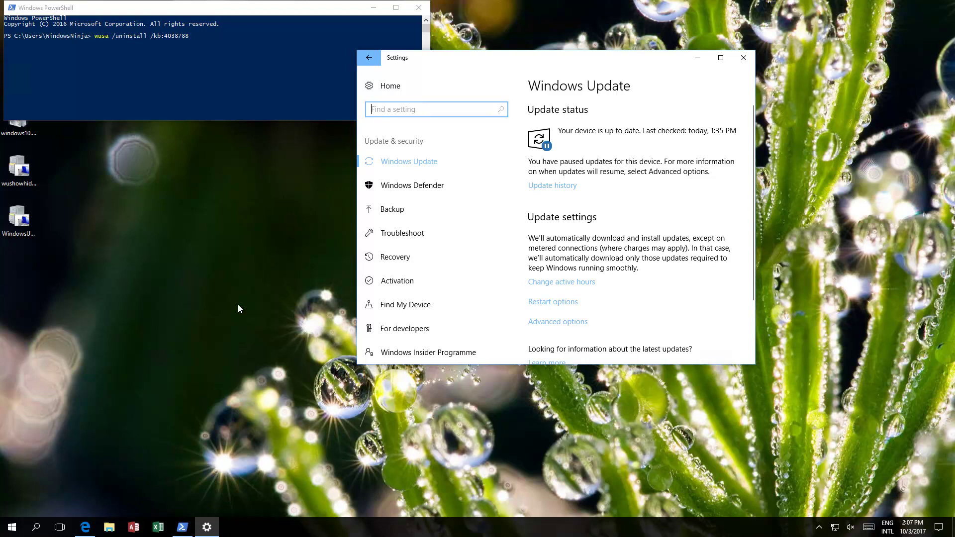
# Launch Windows PowerShell as administrator and minimize the Settings window
pyautogui.click(6, 525)
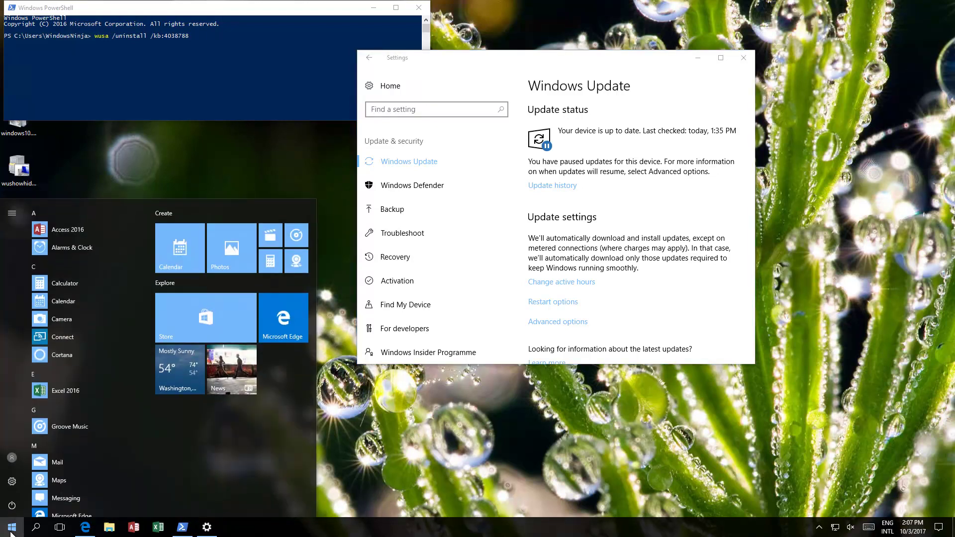
pyautogui.write('powe')
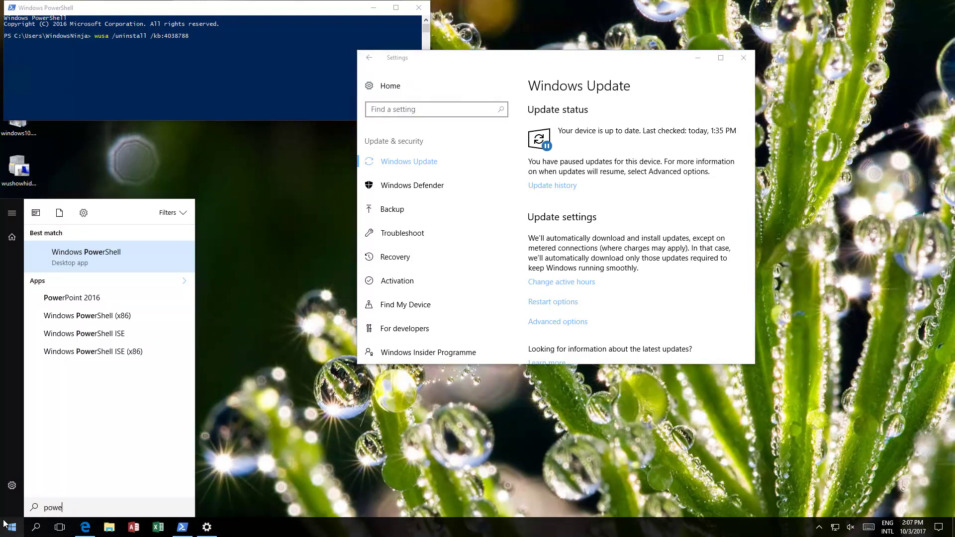
pyautogui.write('rshell')
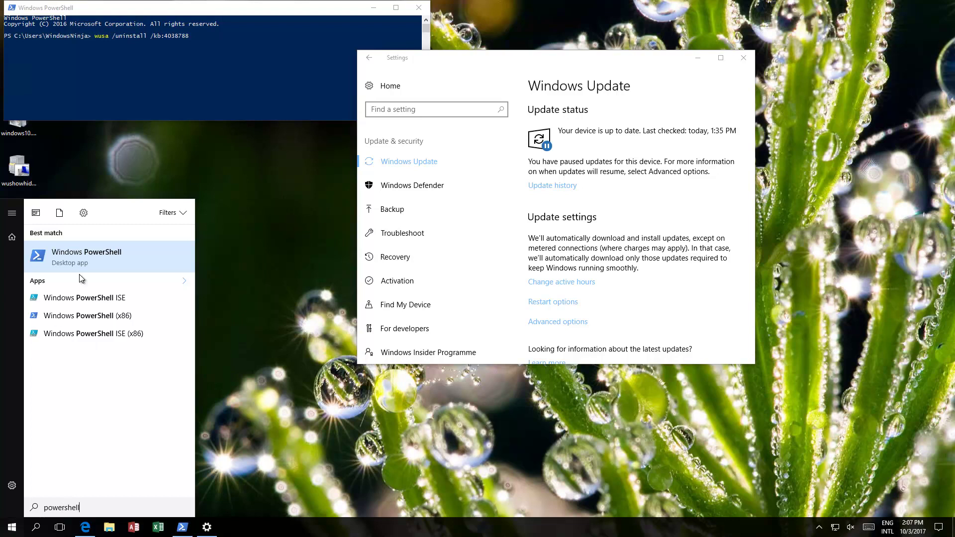
pyautogui.rightClick(106, 260)
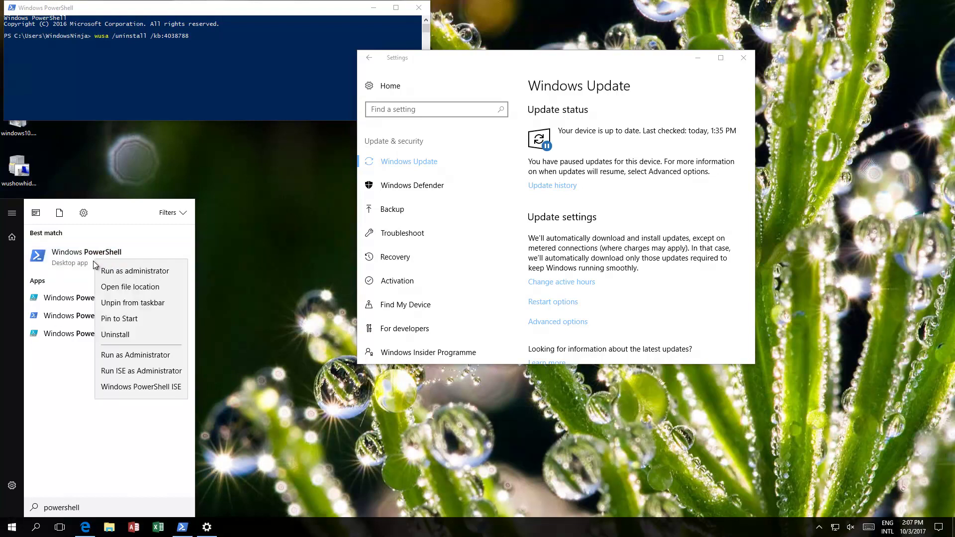
pyautogui.click(137, 271)
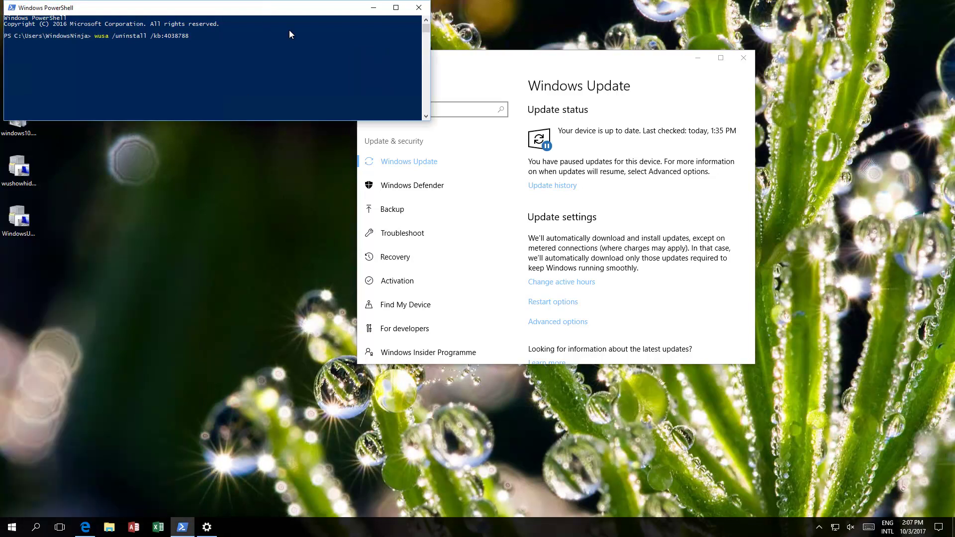
pyautogui.click(698, 61)
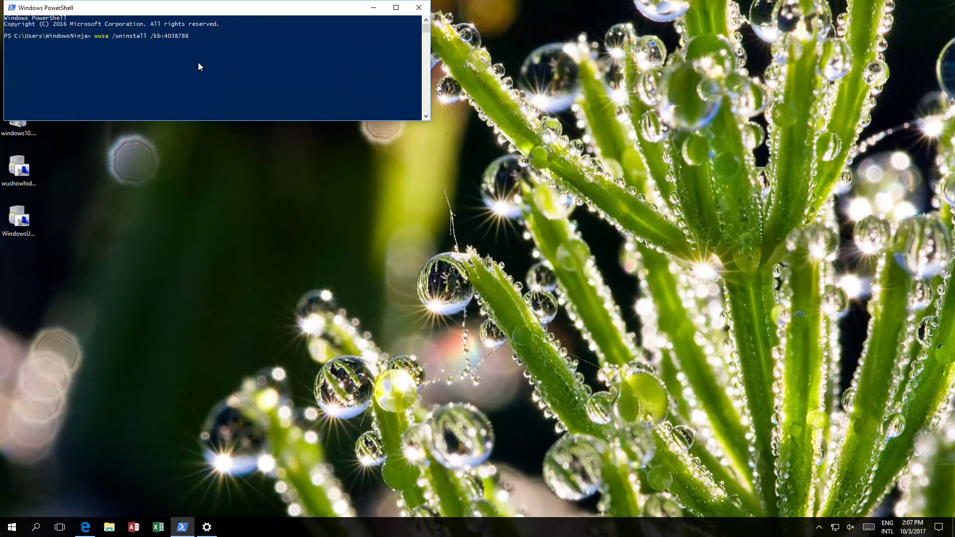
# Run the command wusa /uninstall /kb:4038788 in PowerShell
pyautogui.click(190, 35)
pyautogui.moveTo(142, 35); pyautogui.dragTo(102, 35)
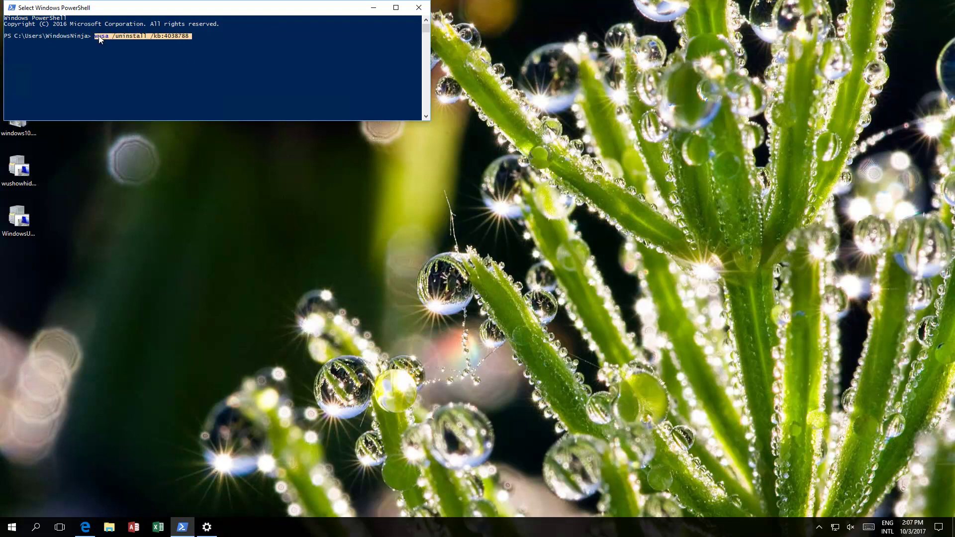
pyautogui.click(195, 38)
pyautogui.press('Escape')
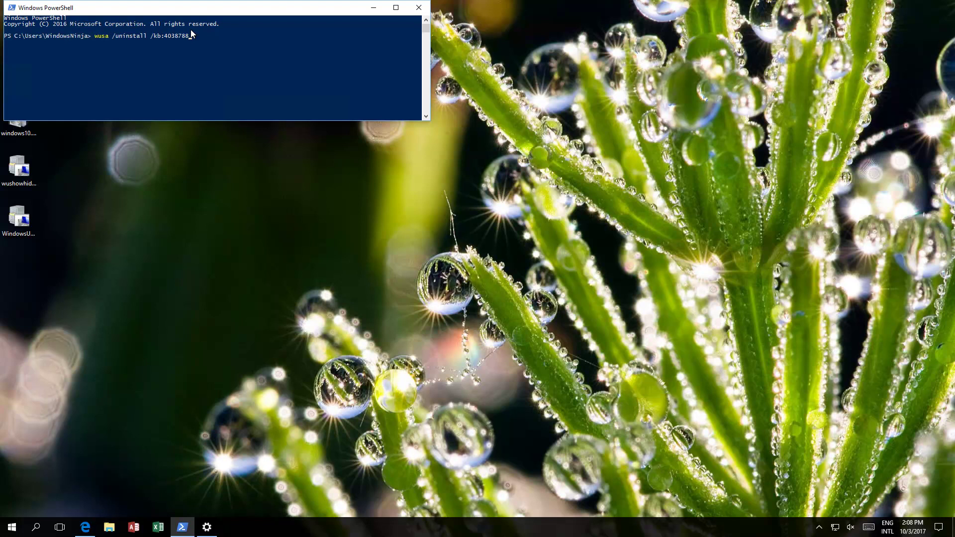
pyautogui.click(217, 48)
pyautogui.press('Escape')
pyautogui.press('Return')
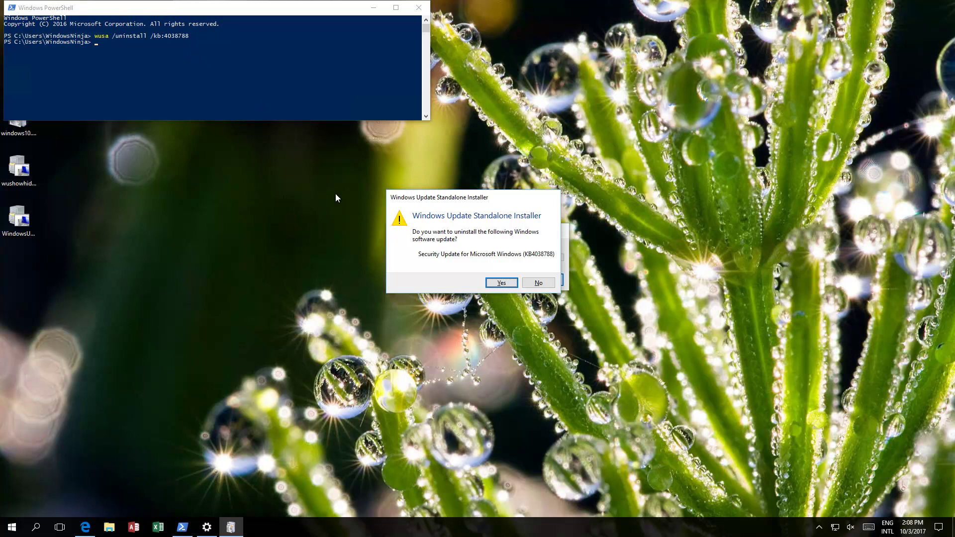
# Confirm removal of the KB4038788 security update and check Update history while it uninstalls
pyautogui.click(500, 284)
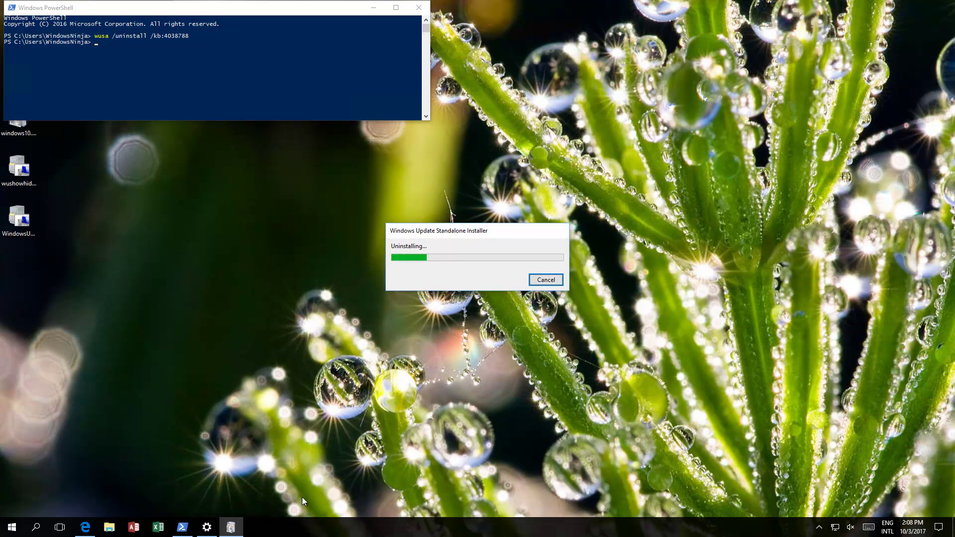
pyautogui.click(207, 528)
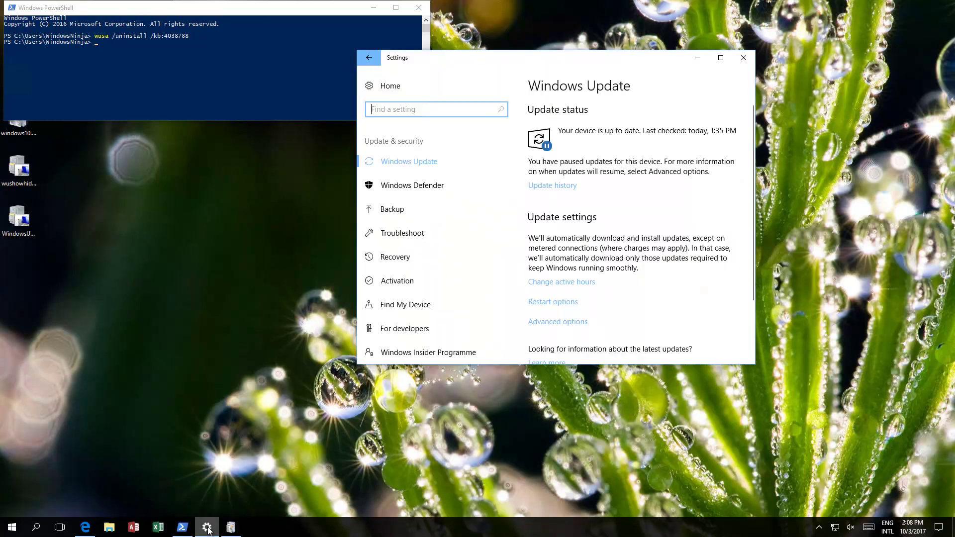
pyautogui.click(569, 190)
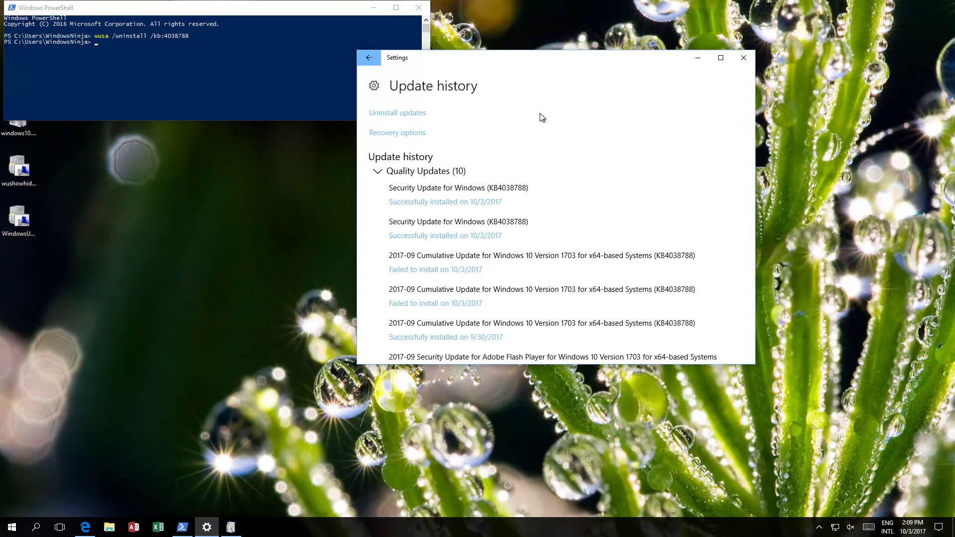
pyautogui.click(698, 61)
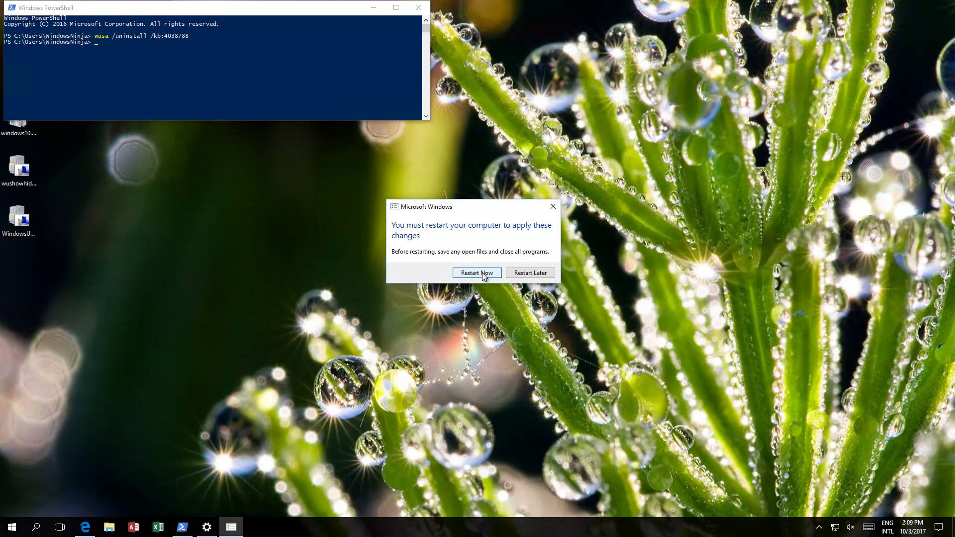
# Close PowerShell and Settings, then restart the computer to finish removing KB4038788
pyautogui.click(421, 9)
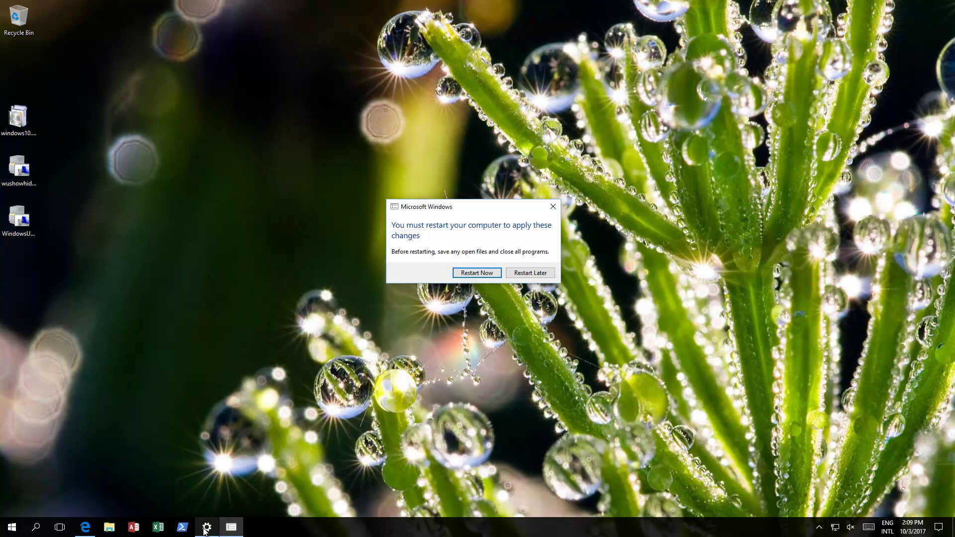
pyautogui.click(221, 526)
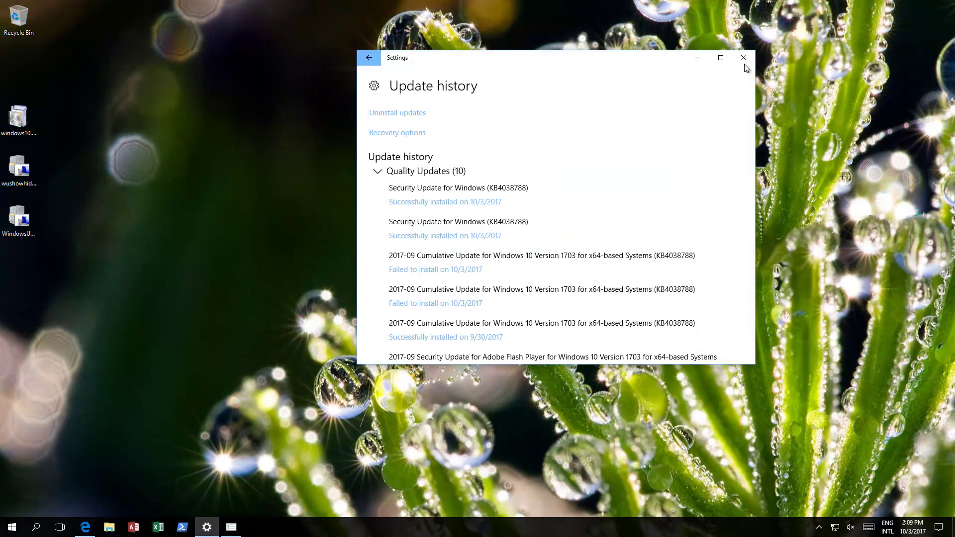
pyautogui.click(743, 58)
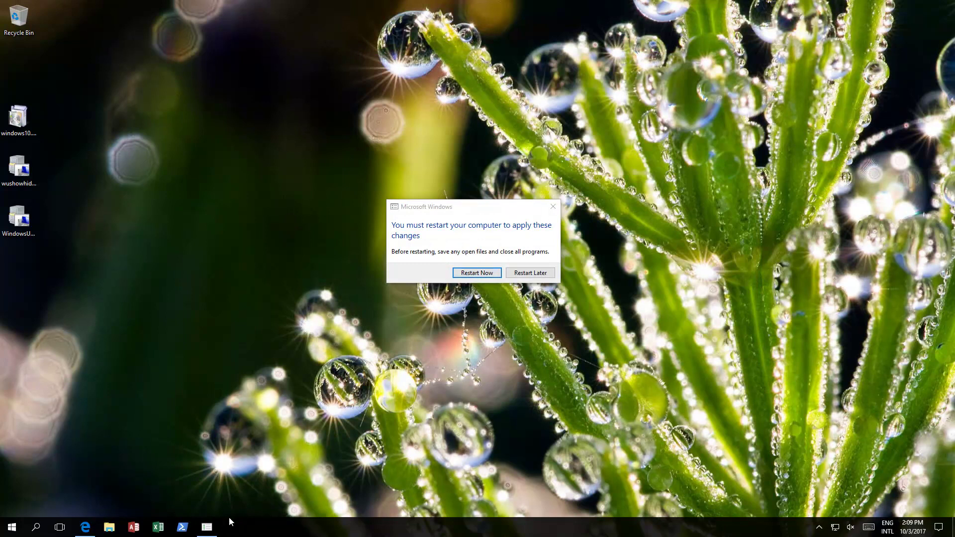
pyautogui.click(473, 273)
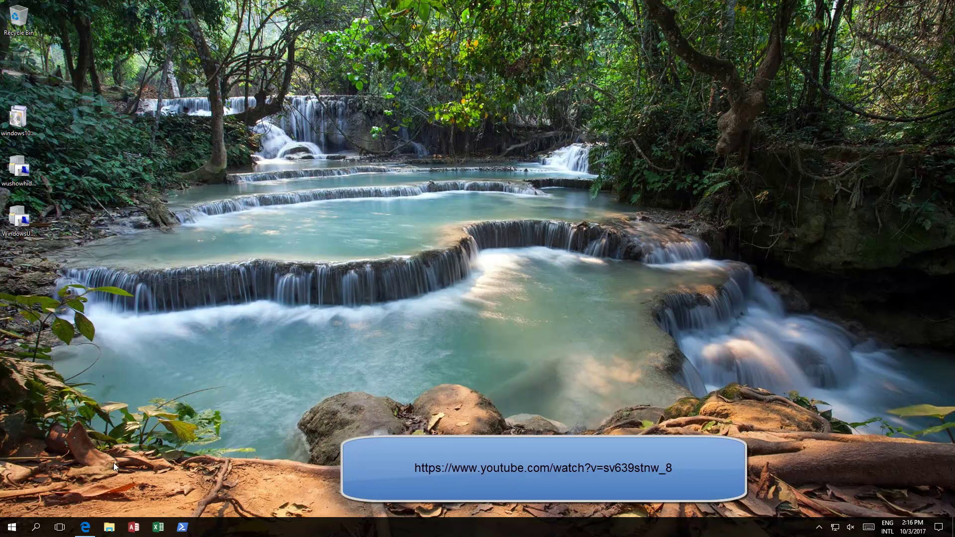
pyautogui.click(85, 528)
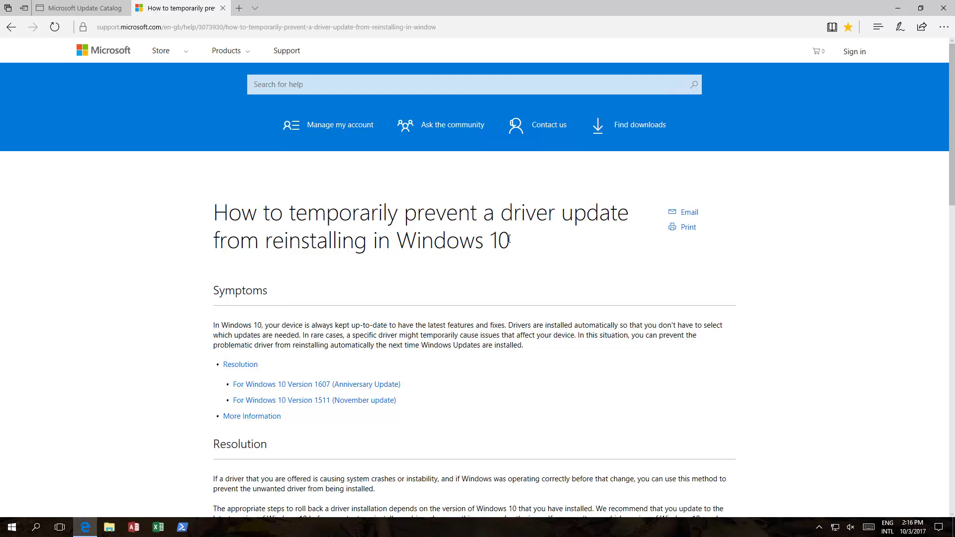
pyautogui.moveTo(456, 27); pyautogui.dragTo(55, 10)
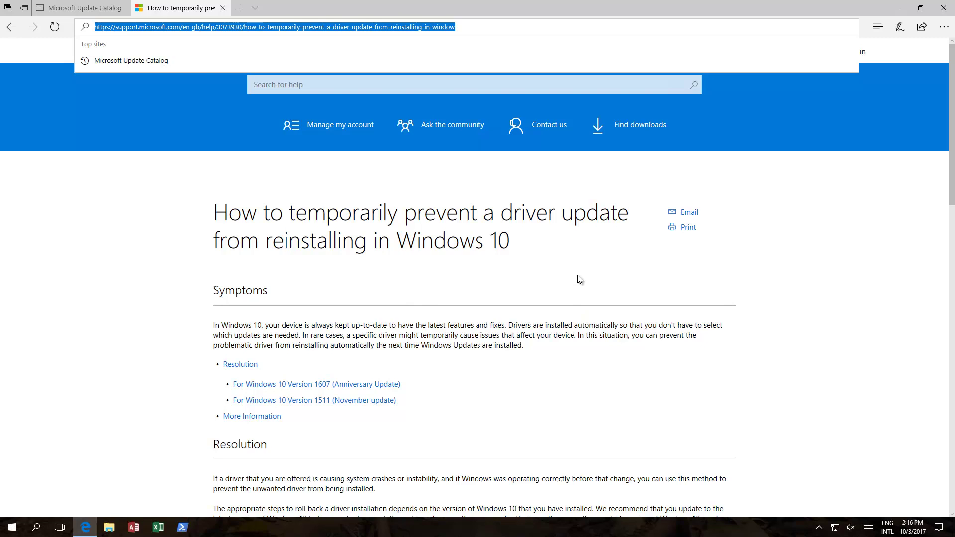
pyautogui.press('super+d')
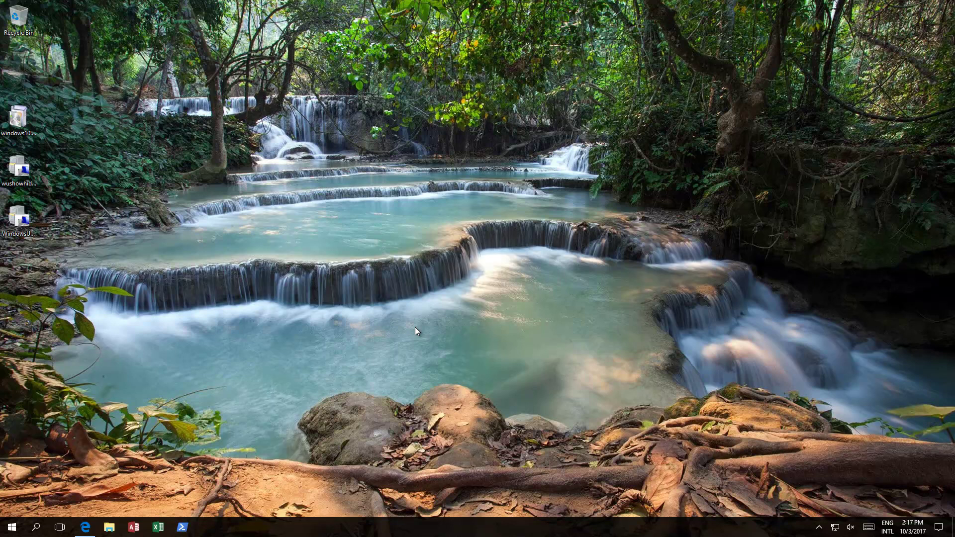
# Return to the Microsoft Update Catalog results for kb4038788 in Edge
pyautogui.click(83, 529)
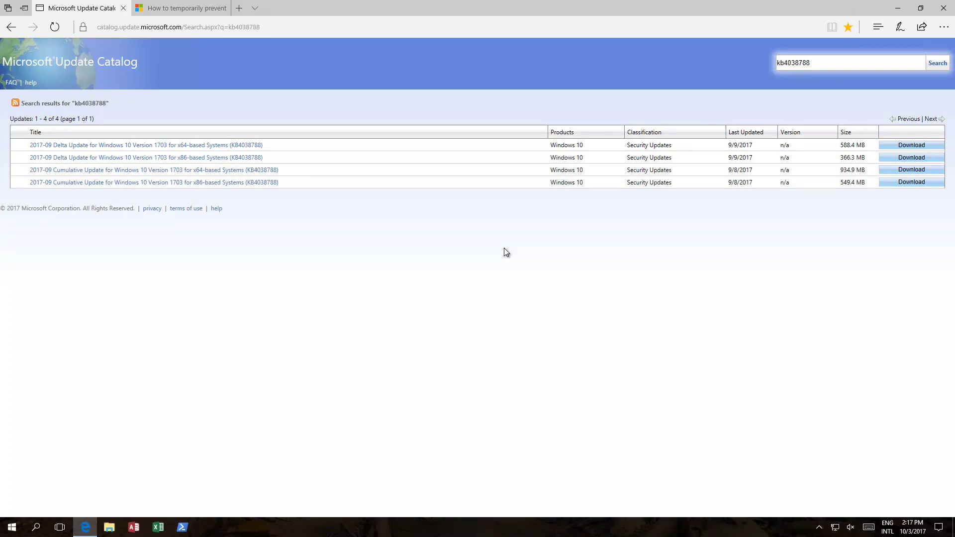
pyautogui.click(247, 30)
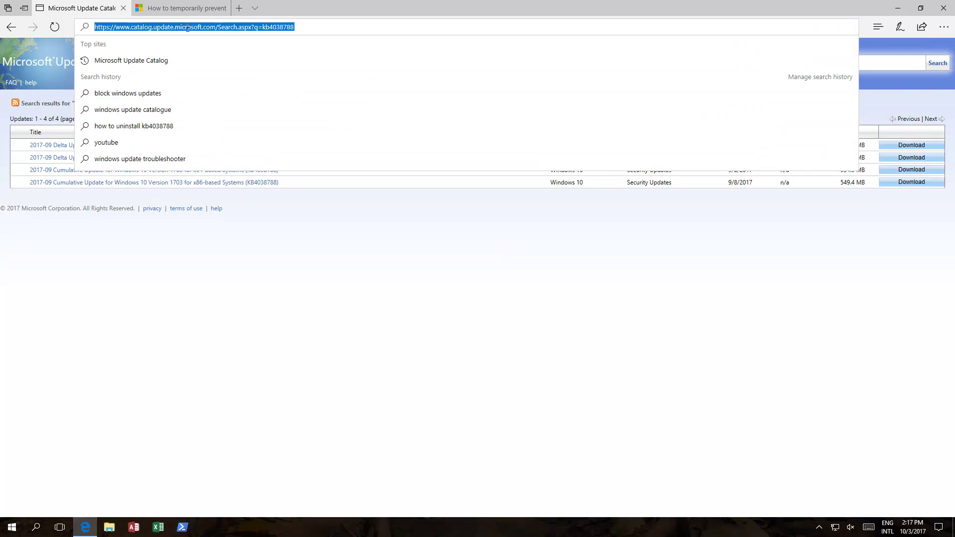
pyautogui.click(328, 29)
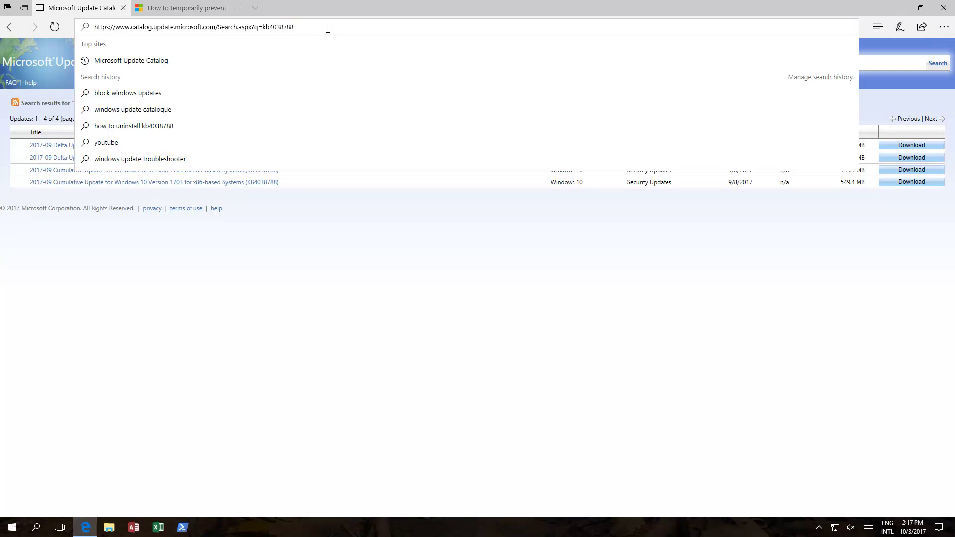
pyautogui.click(332, 295)
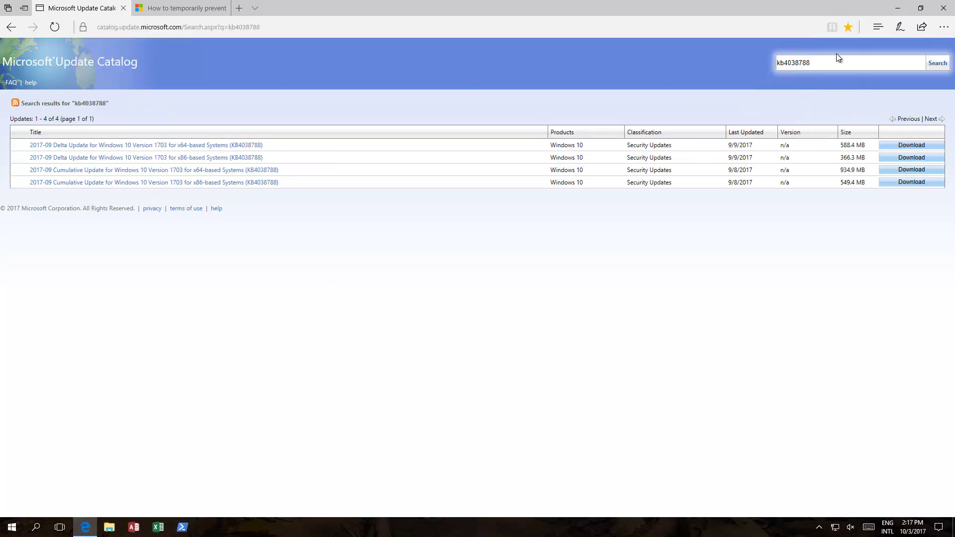
pyautogui.doubleClick(799, 69)
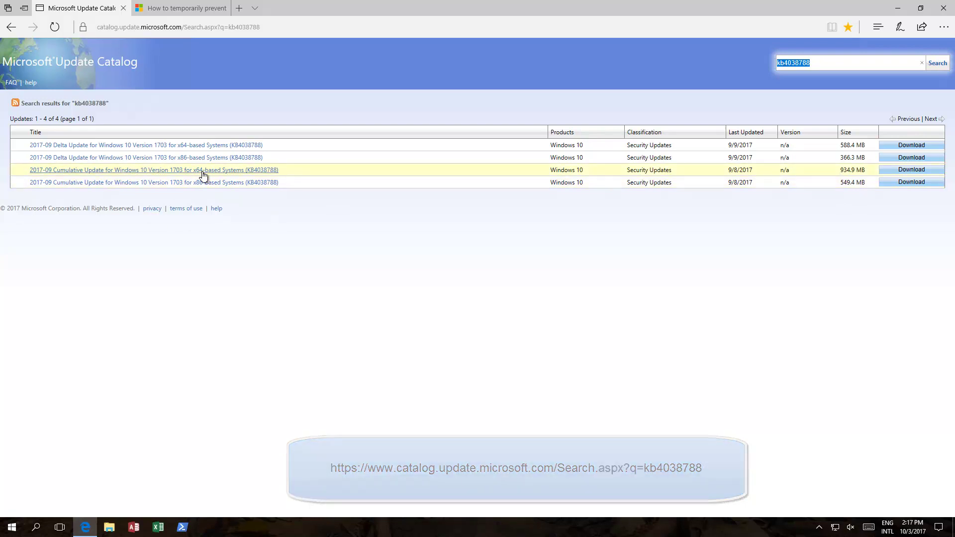
# Start, then cancel, the x64 cumulative update .msu download and minimize Edge
pyautogui.click(906, 169)
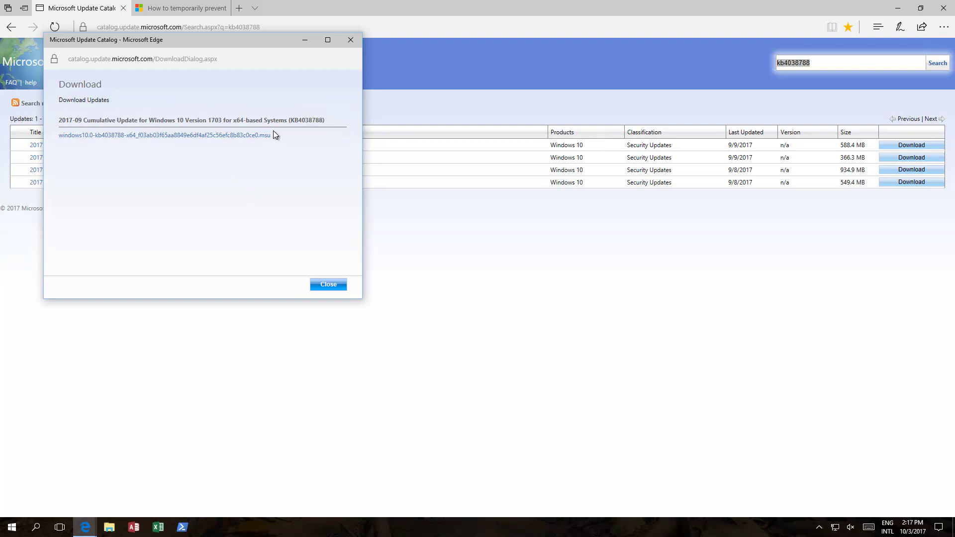
pyautogui.click(247, 136)
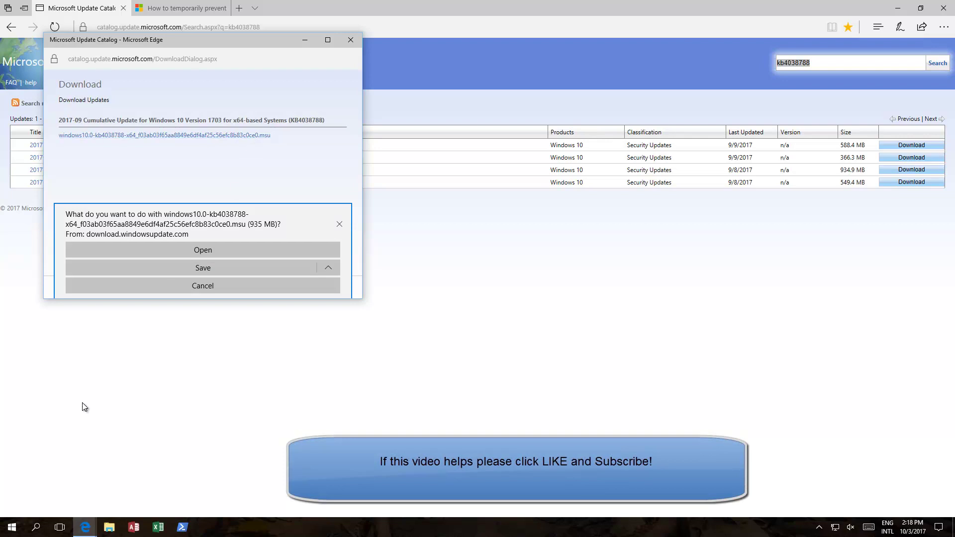
pyautogui.click(195, 268)
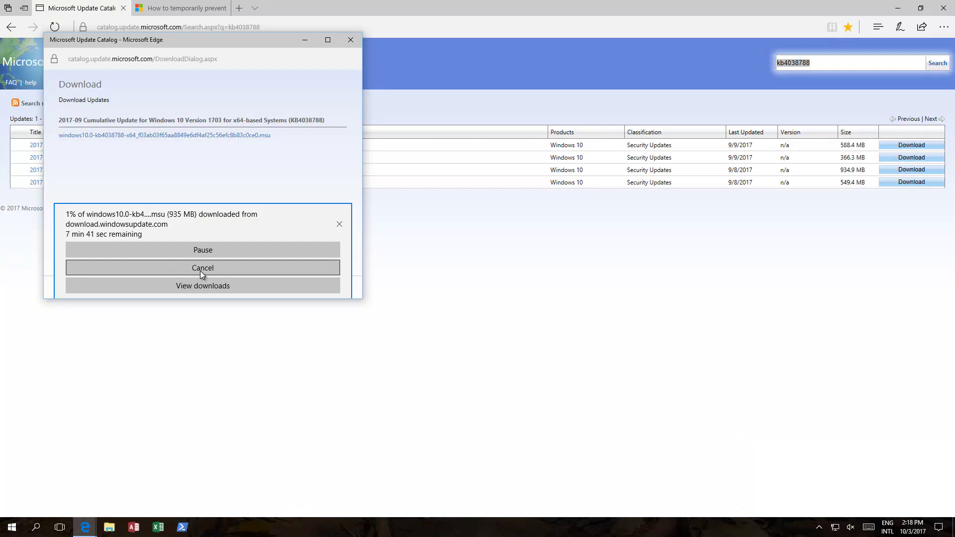
pyautogui.click(200, 270)
pyautogui.click(339, 289)
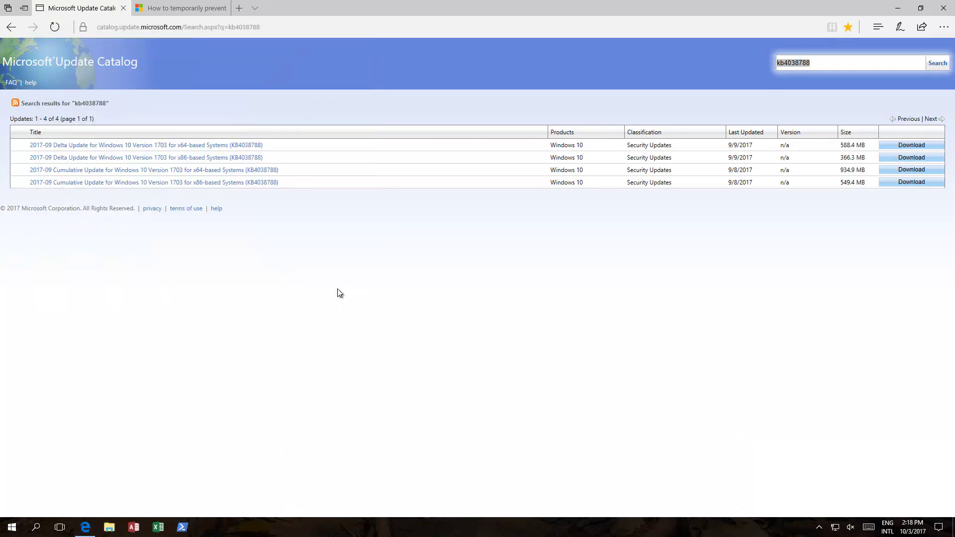
pyautogui.click(897, 12)
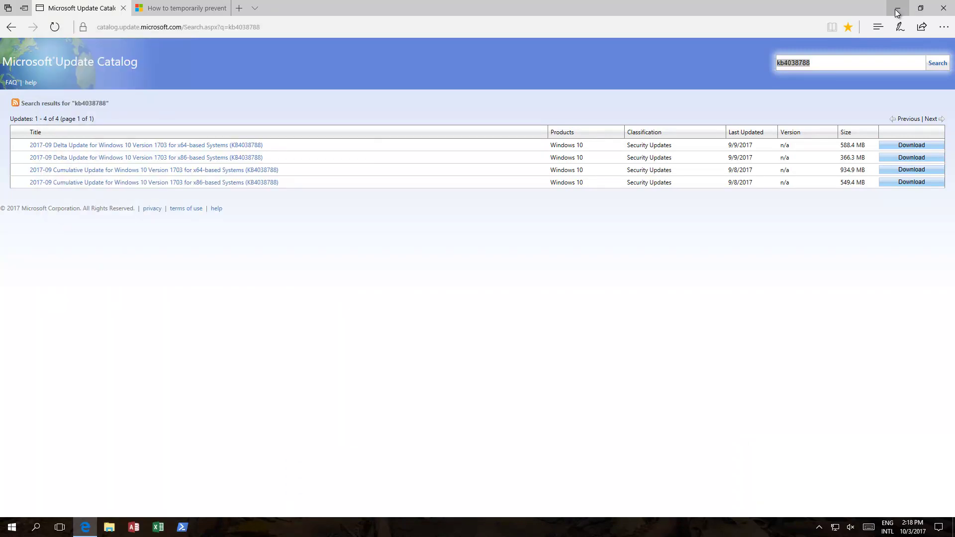
# Check Downloads, select the KB4038788 .msu file on the desktop, and reopen File Explorer
pyautogui.click(109, 528)
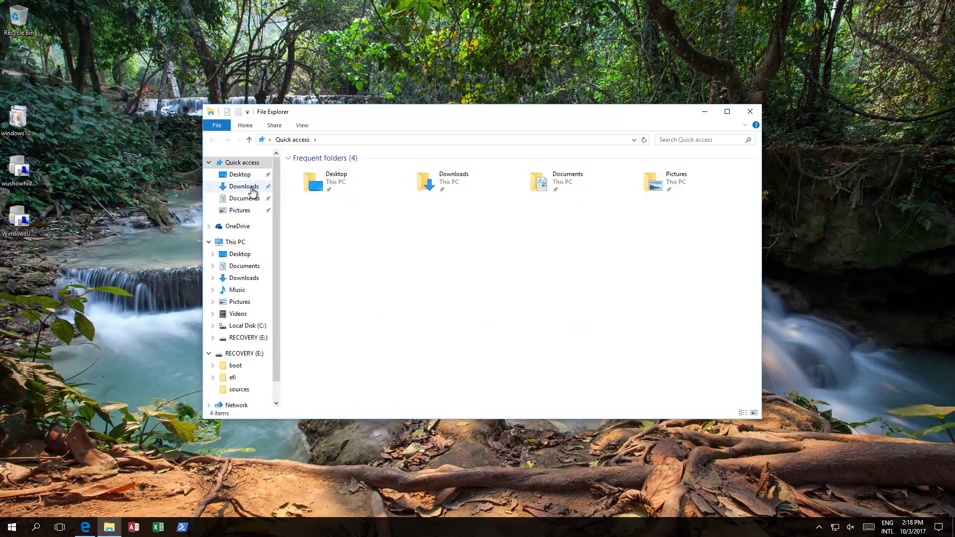
pyautogui.click(247, 188)
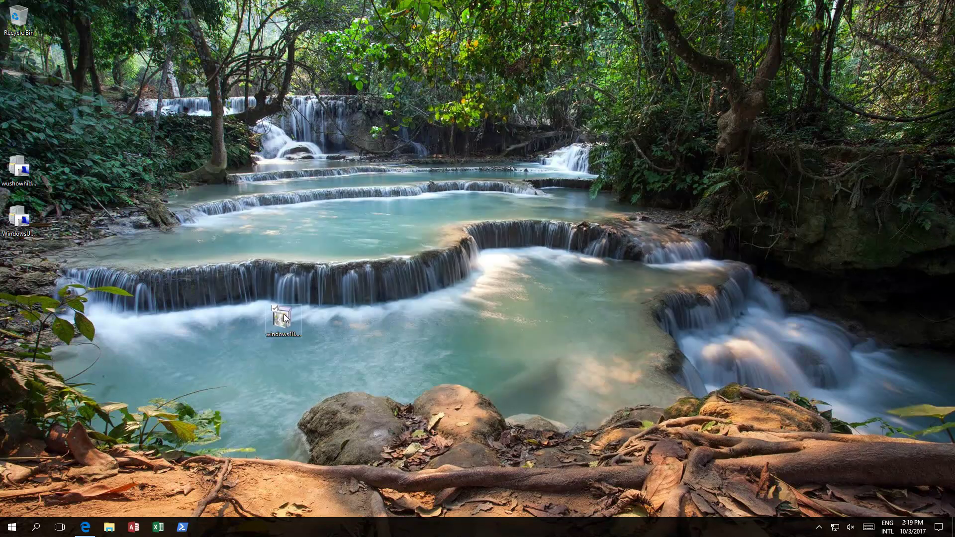
pyautogui.click(285, 313)
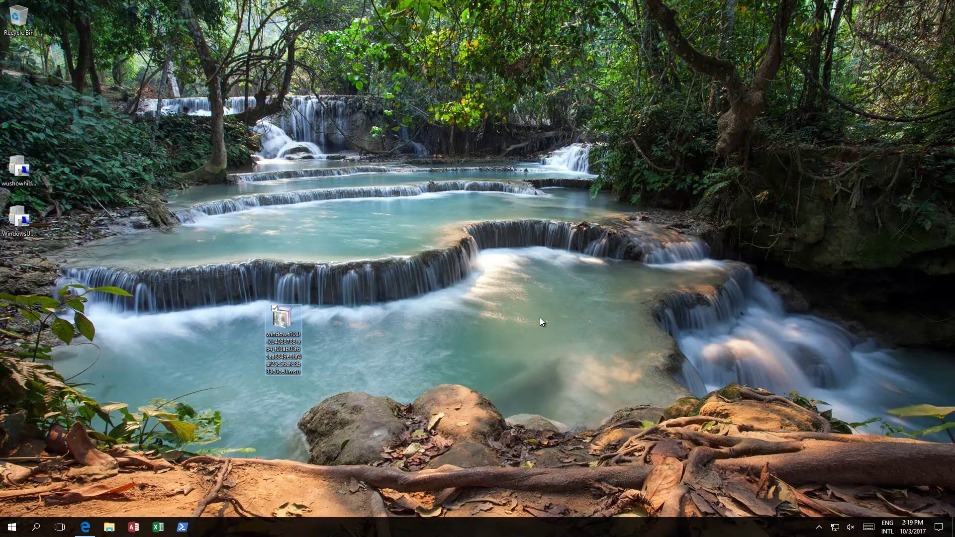
pyautogui.click(108, 527)
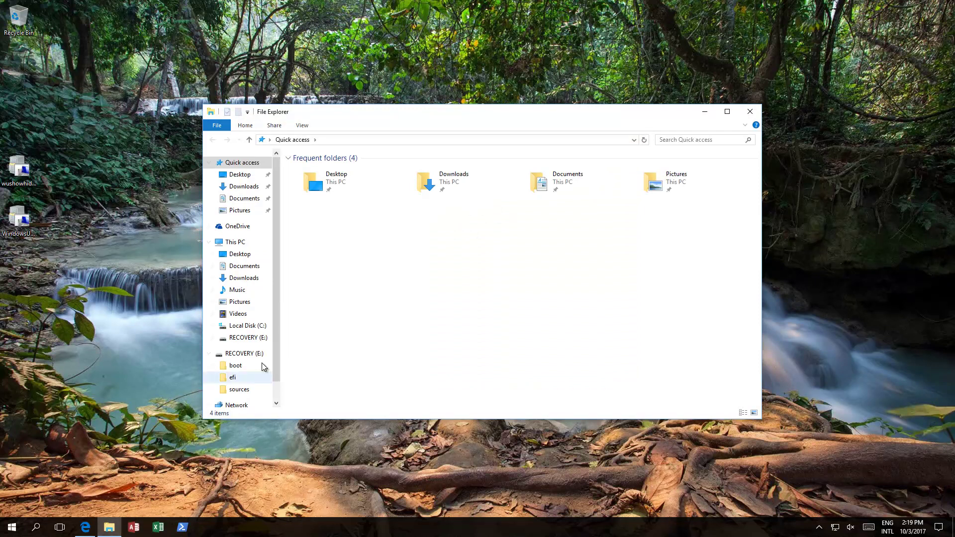
# Navigate File Explorer to C:\Windows\SoftwareDistribution\Download
pyautogui.click(249, 326)
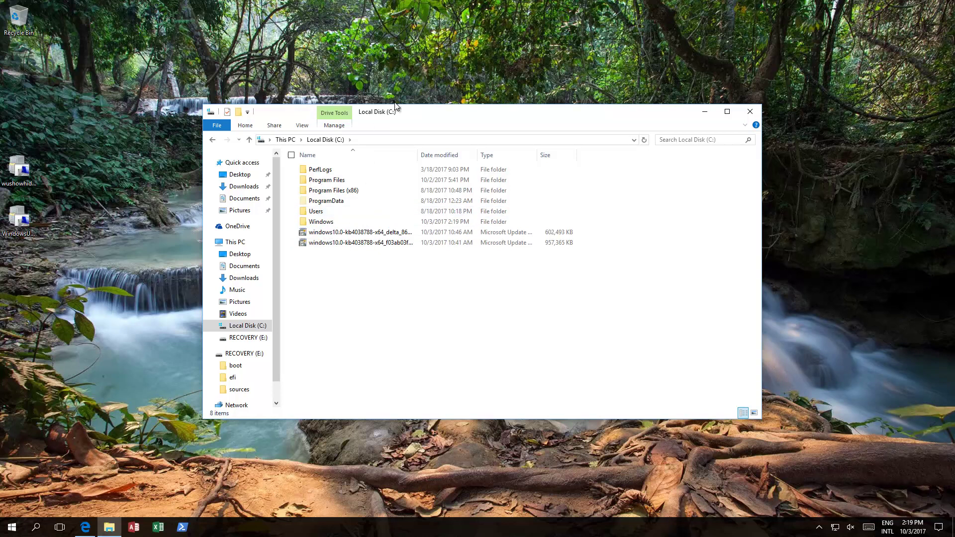
pyautogui.click(326, 225)
pyautogui.doubleClick(326, 224)
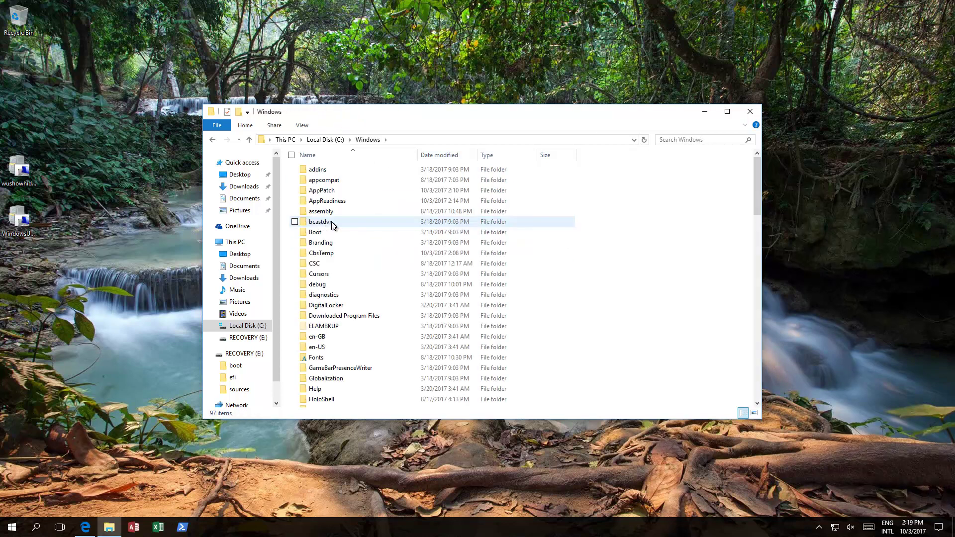
pyautogui.scroll(-10, 379, 261)
pyautogui.scroll(-3, 379, 261)
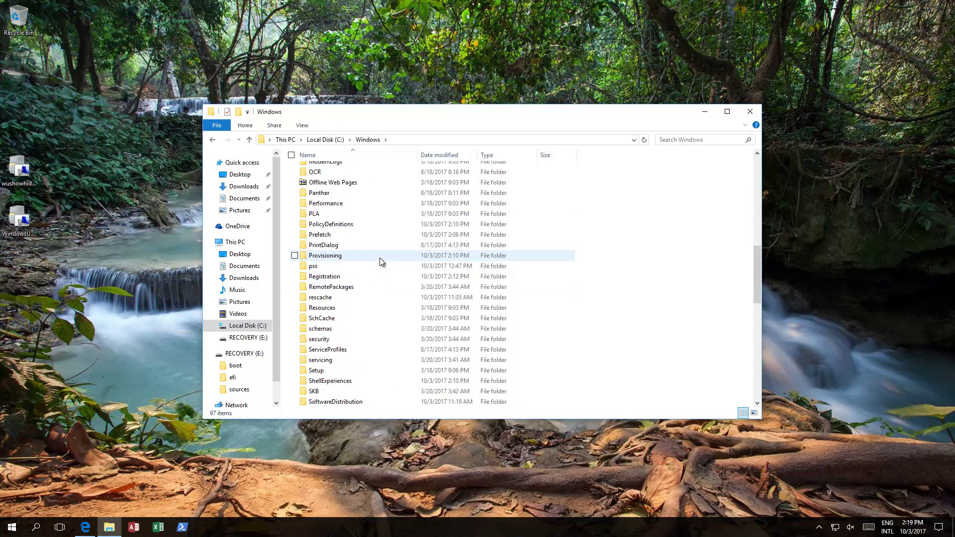
pyautogui.scroll(-3, 380, 261)
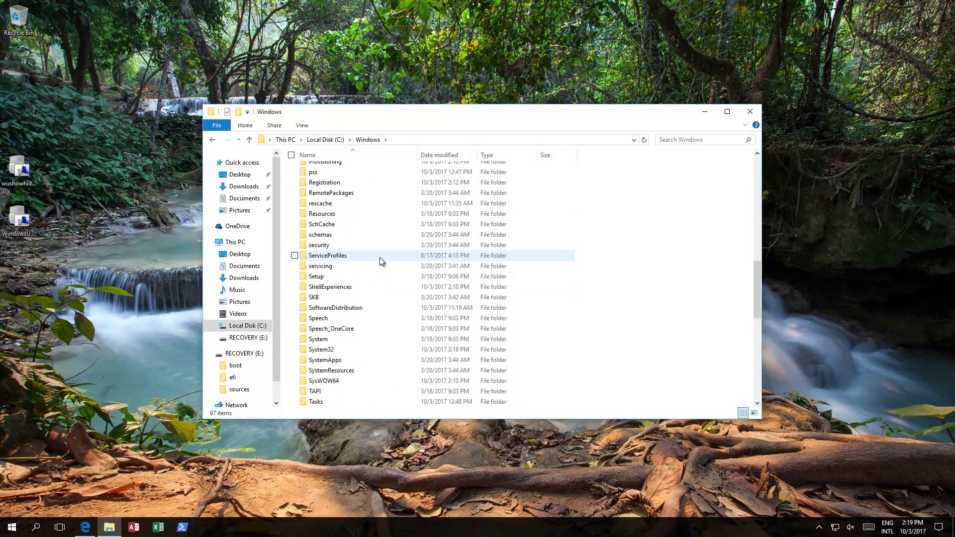
pyautogui.doubleClick(338, 308)
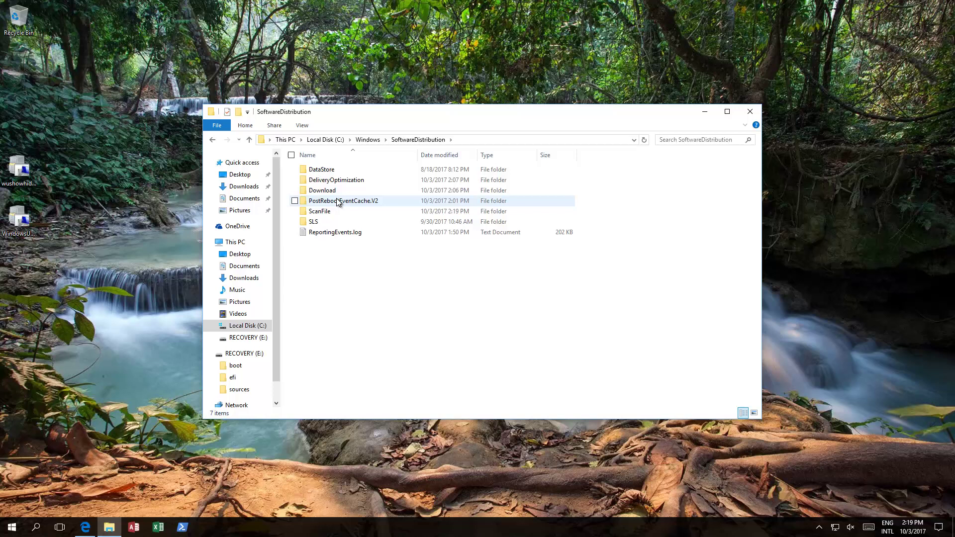
pyautogui.doubleClick(326, 192)
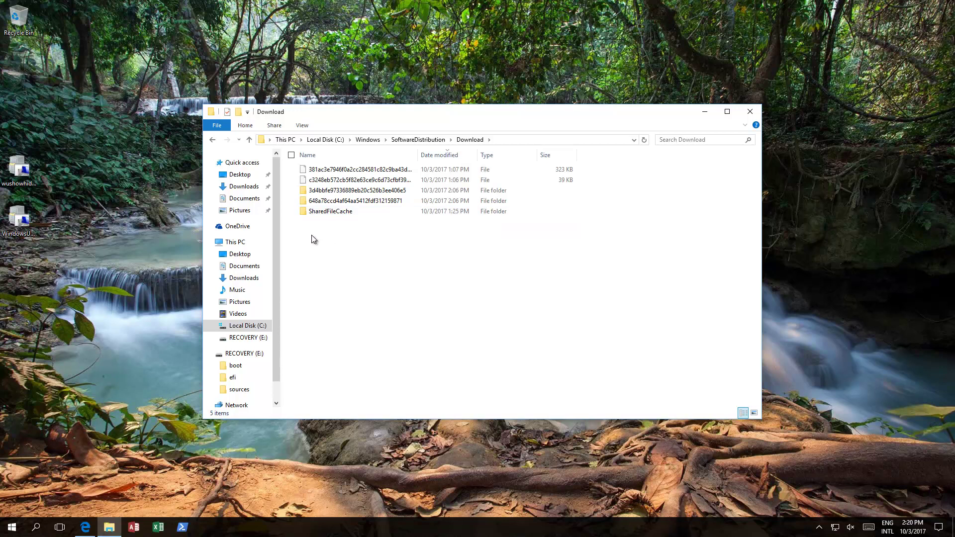
# Delete all five items in the Download folder, granting administrator permission for all of them
pyautogui.moveTo(310, 234); pyautogui.dragTo(391, 170)
pyautogui.press('Delete')
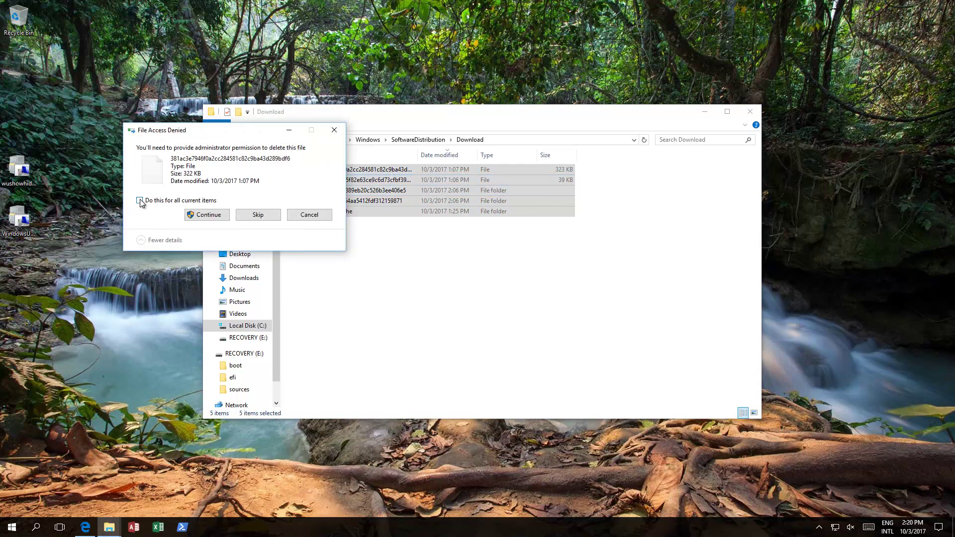
pyautogui.click(140, 200)
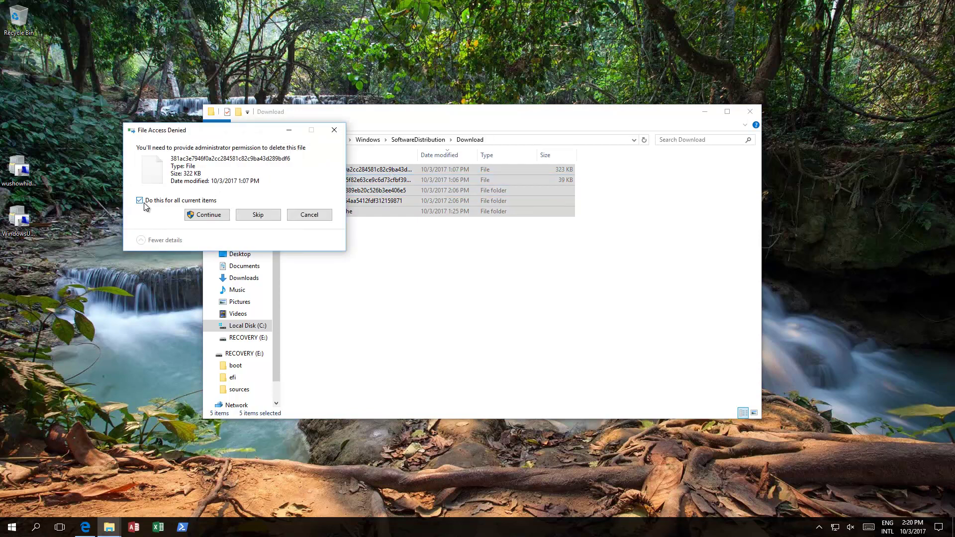
pyautogui.click(209, 215)
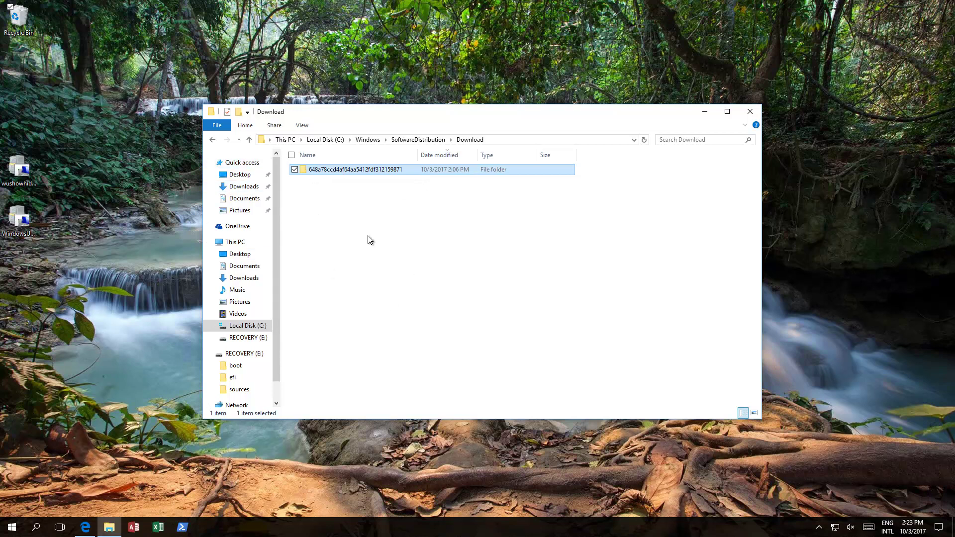
# Make the signed-in user owner of folder 648a78ccd4af64aa5412fdf312159871 through Advanced Security settings
pyautogui.rightClick(367, 174)
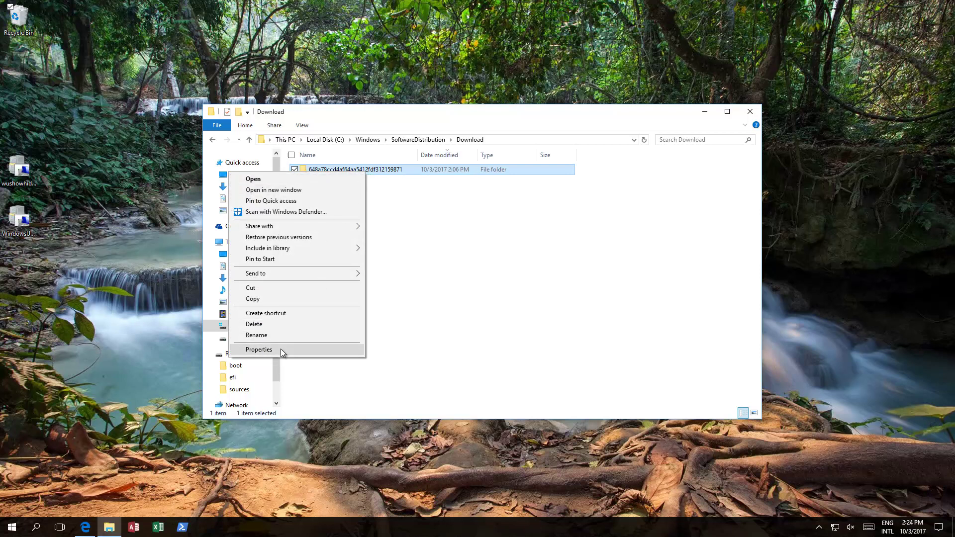
pyautogui.click(259, 350)
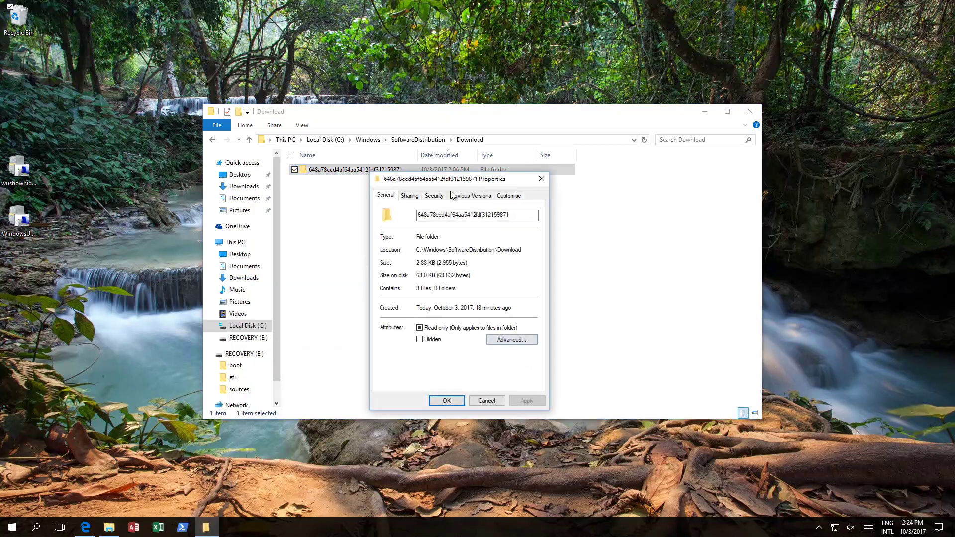
pyautogui.click(436, 196)
pyautogui.click(513, 364)
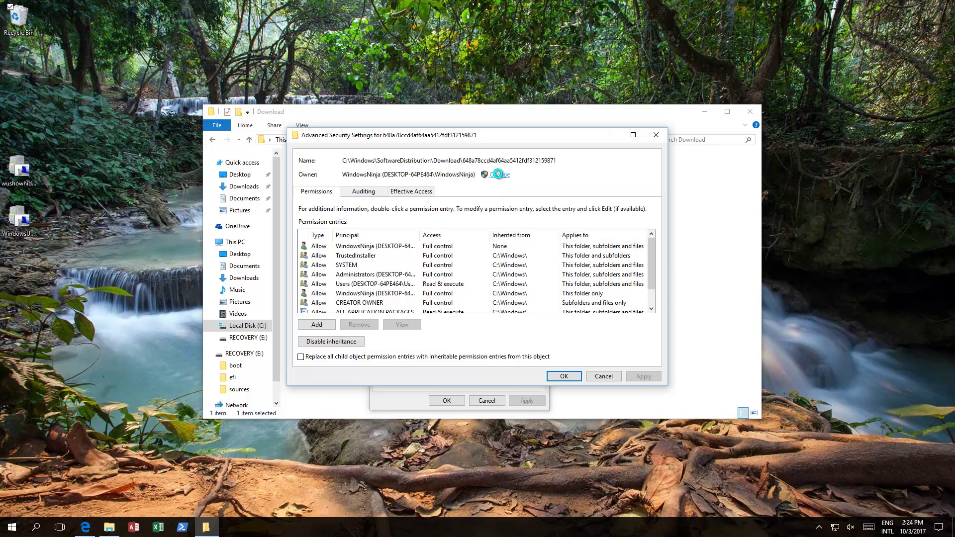
pyautogui.click(499, 175)
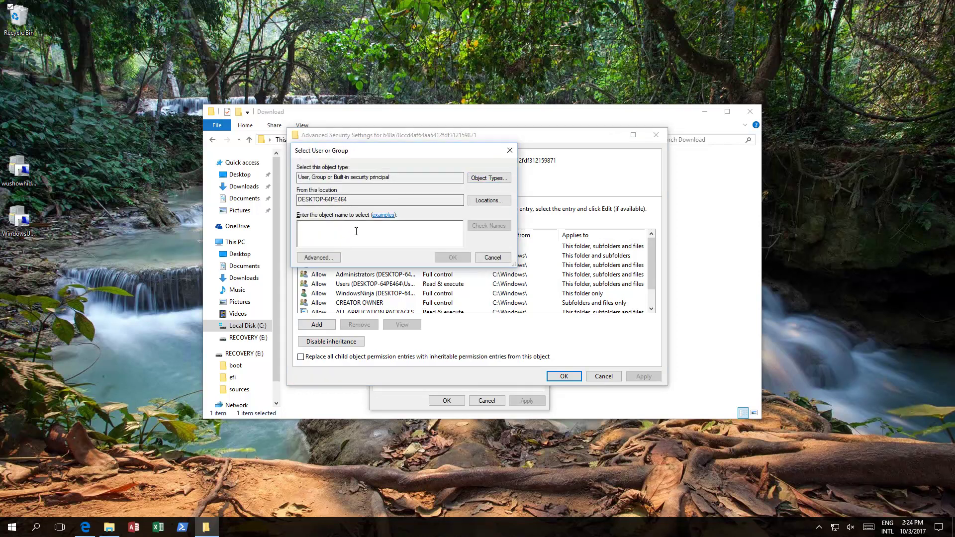
pyautogui.write('windowsninja')
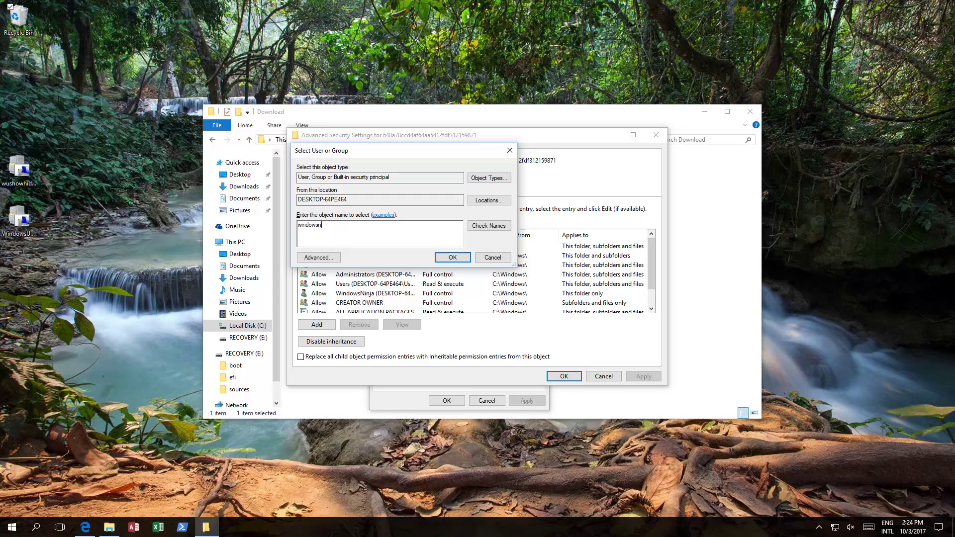
pyautogui.click(505, 227)
pyautogui.click(451, 257)
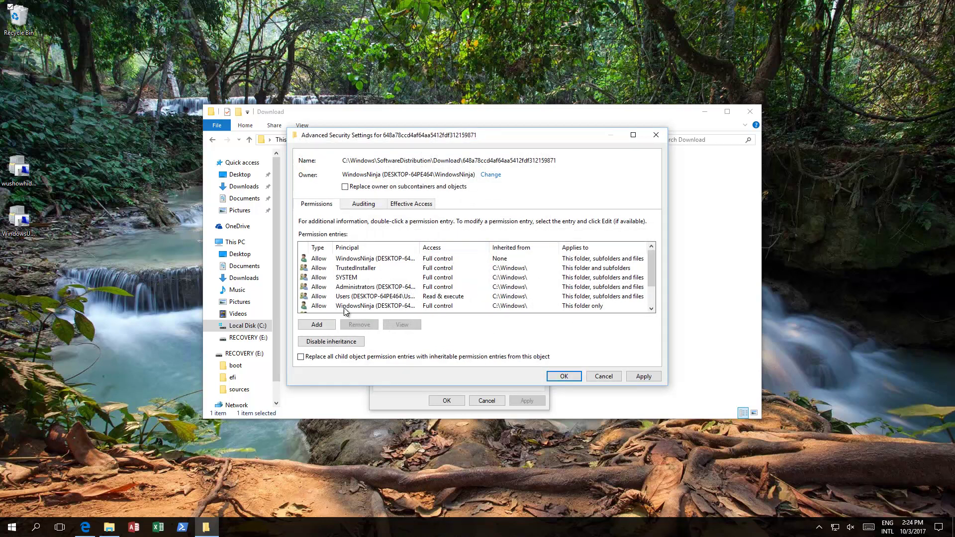
# Disable inheritance on the update subfolder and remove all inherited permission entries
pyautogui.click(329, 343)
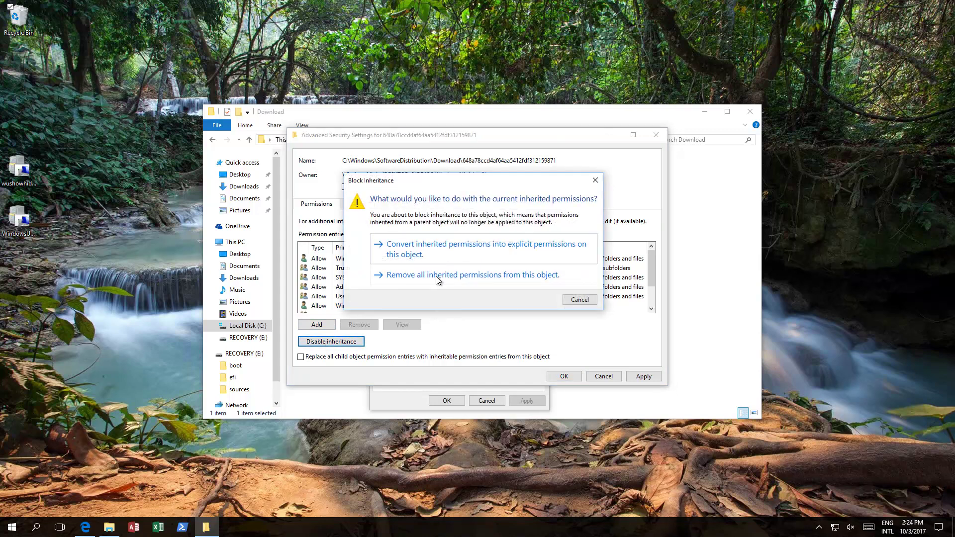
pyautogui.click(484, 282)
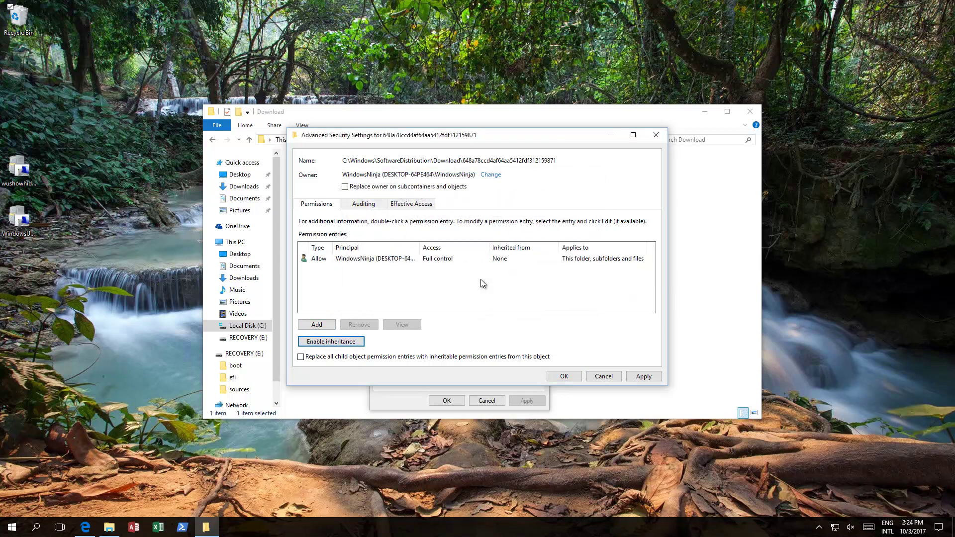
pyautogui.click(365, 263)
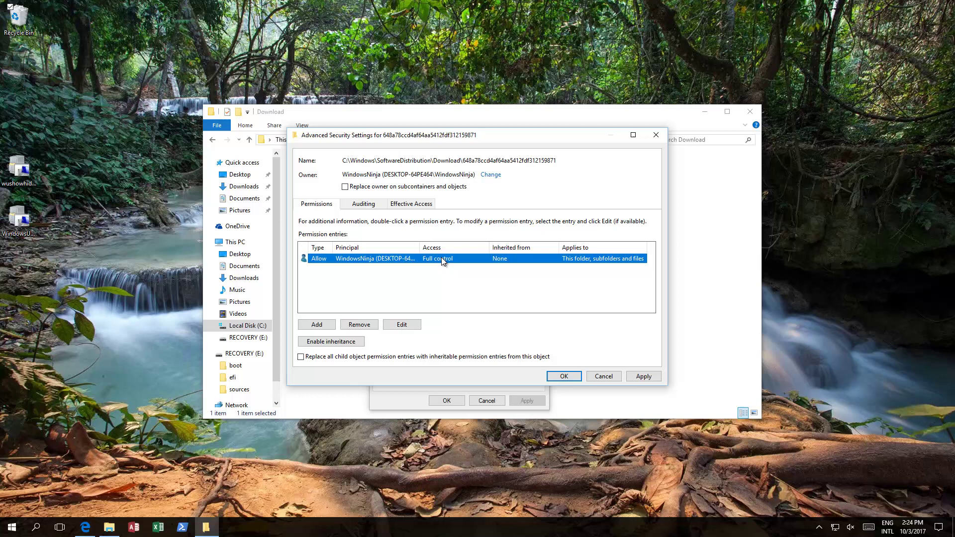
pyautogui.click(397, 329)
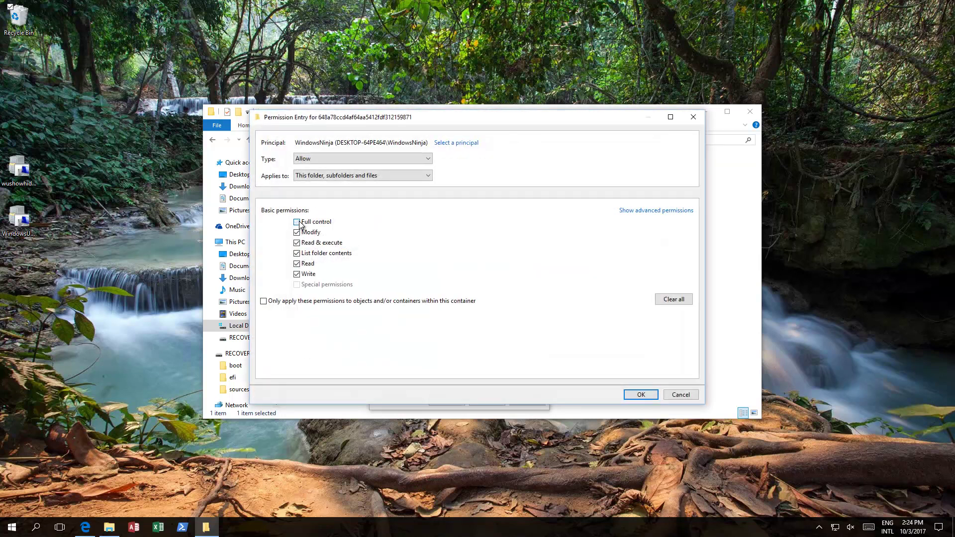
pyautogui.click(641, 395)
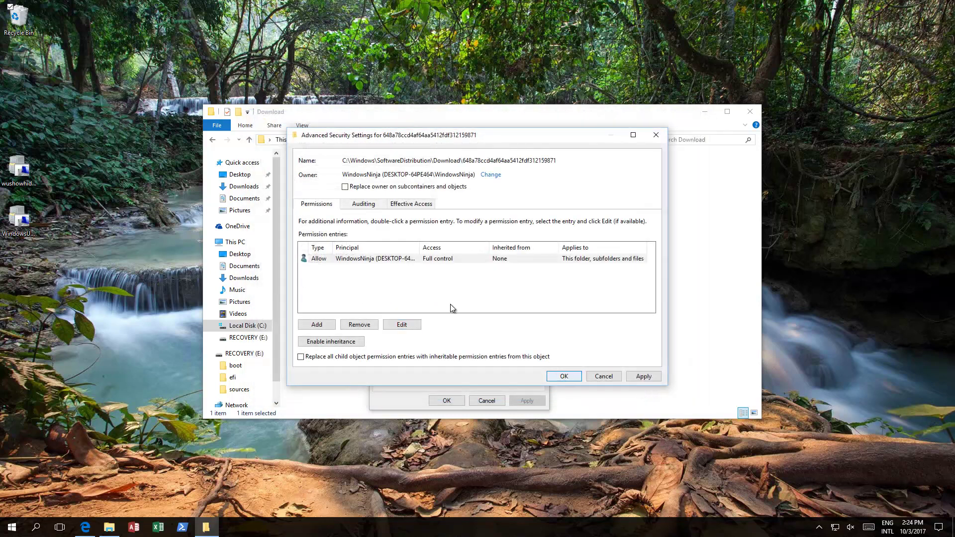
# Add an Administrator permission entry with Full control, apply it, and accept the warning
pyautogui.click(316, 325)
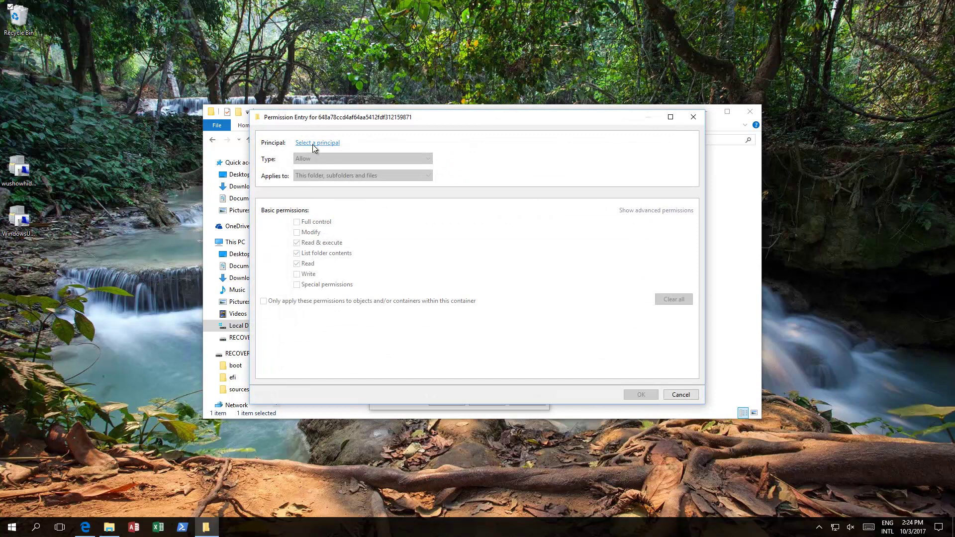
pyautogui.click(312, 145)
pyautogui.write('Ad')
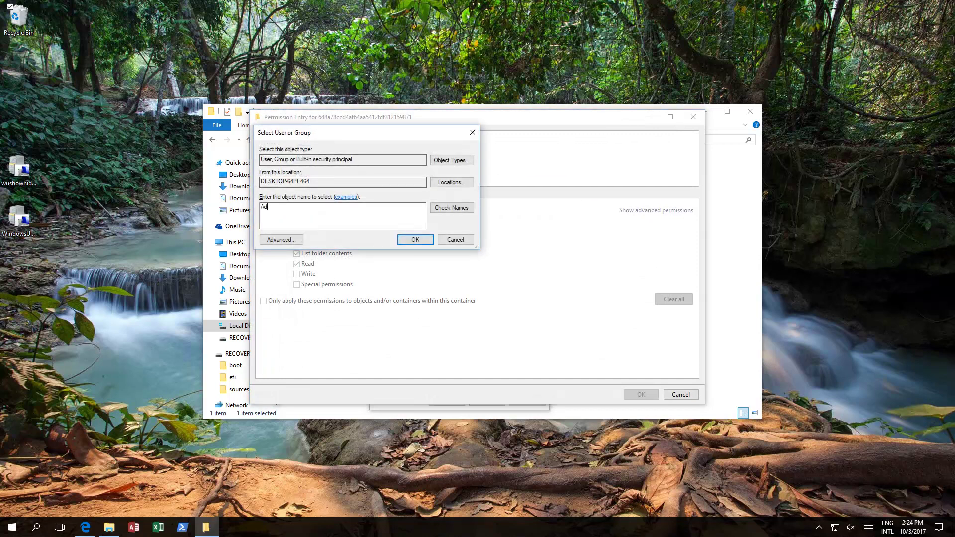
pyautogui.write('ministrator')
pyautogui.click(456, 209)
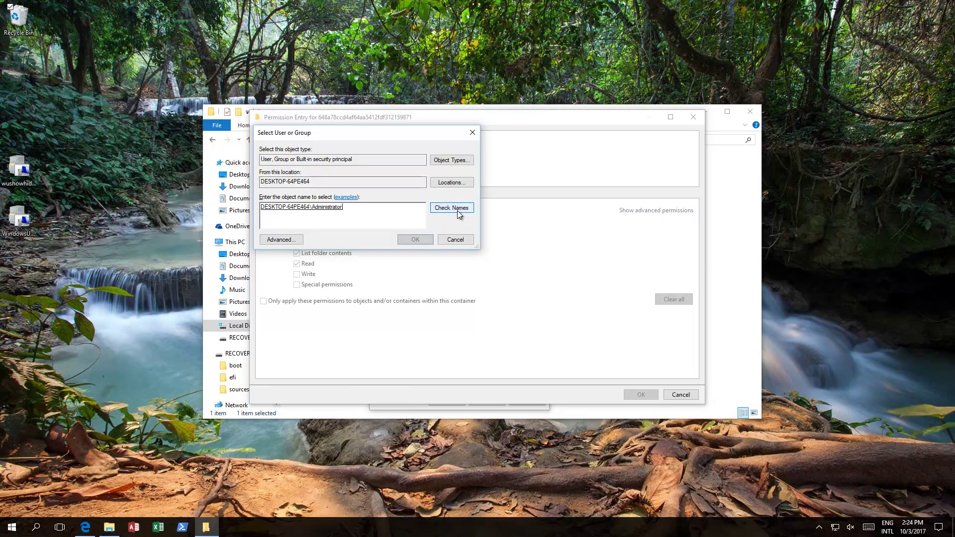
pyautogui.click(415, 240)
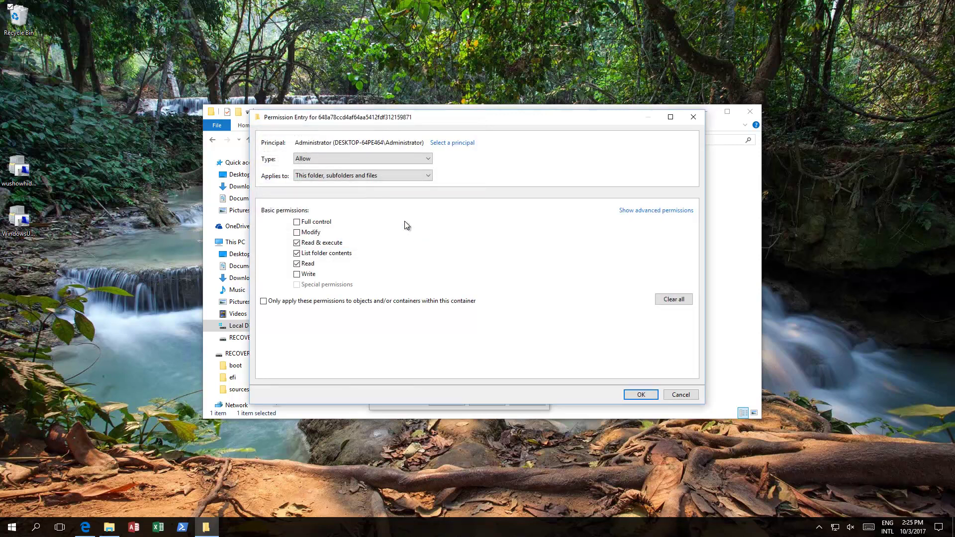
pyautogui.click(297, 222)
pyautogui.click(640, 394)
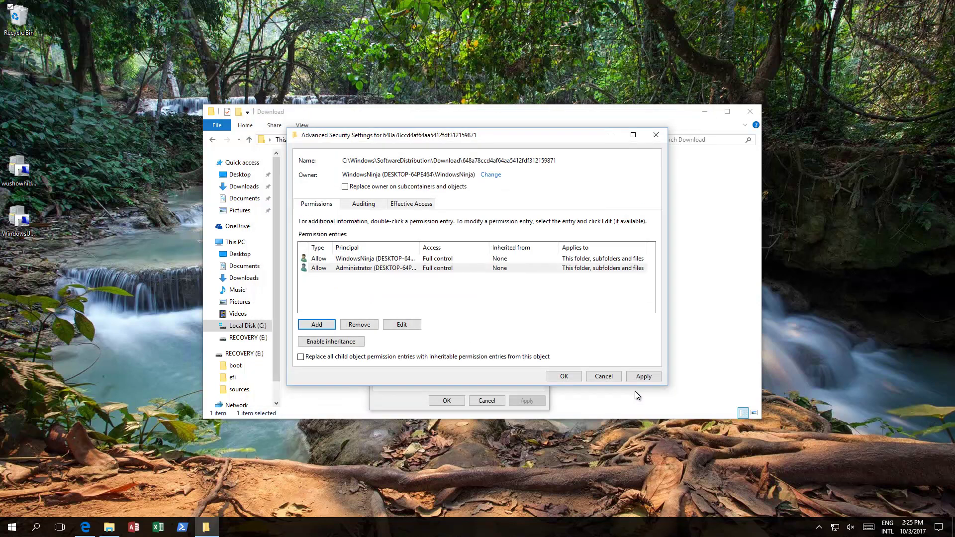
pyautogui.click(569, 376)
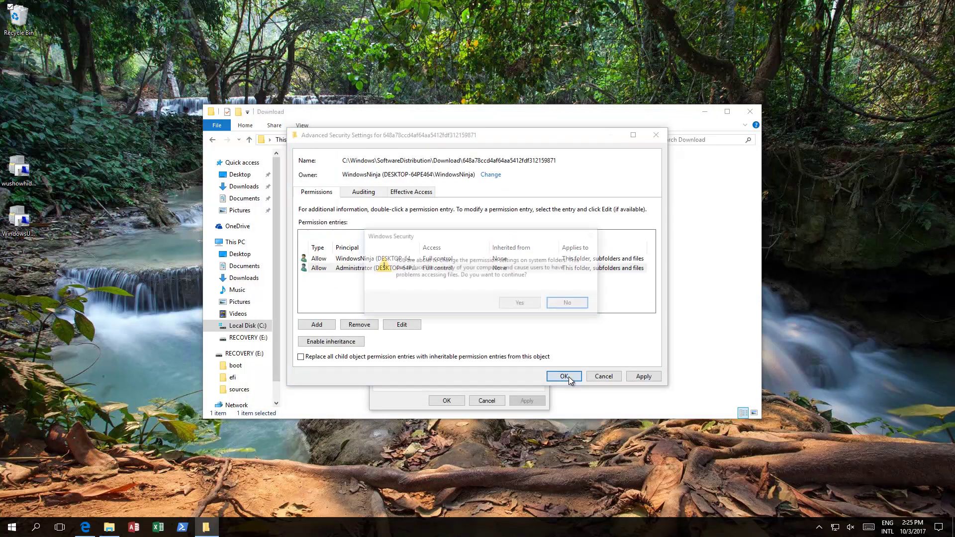
pyautogui.click(520, 305)
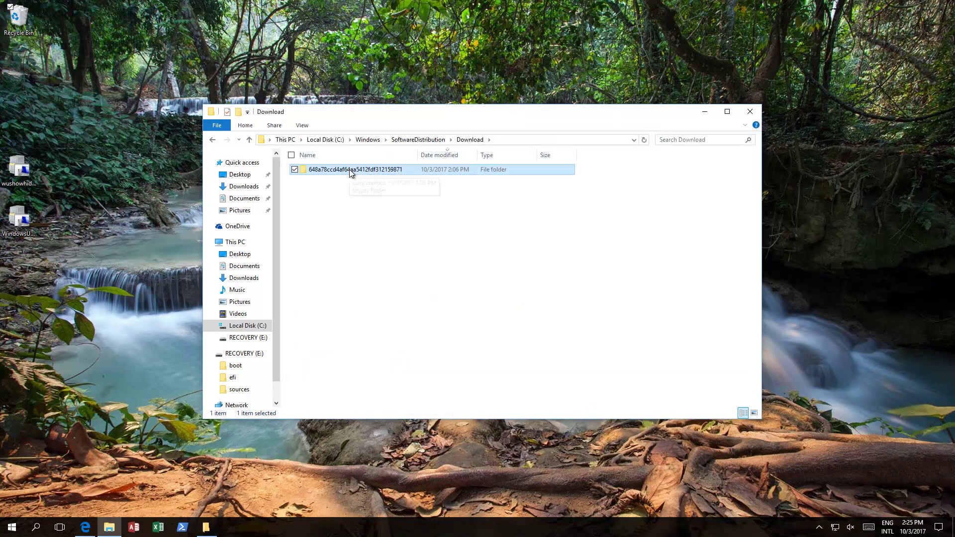
# Delete the 648a78ccd4af64aa5412fdf312159871 subfolder and select the KB4038788 .msu file on the desktop
pyautogui.press('Delete')
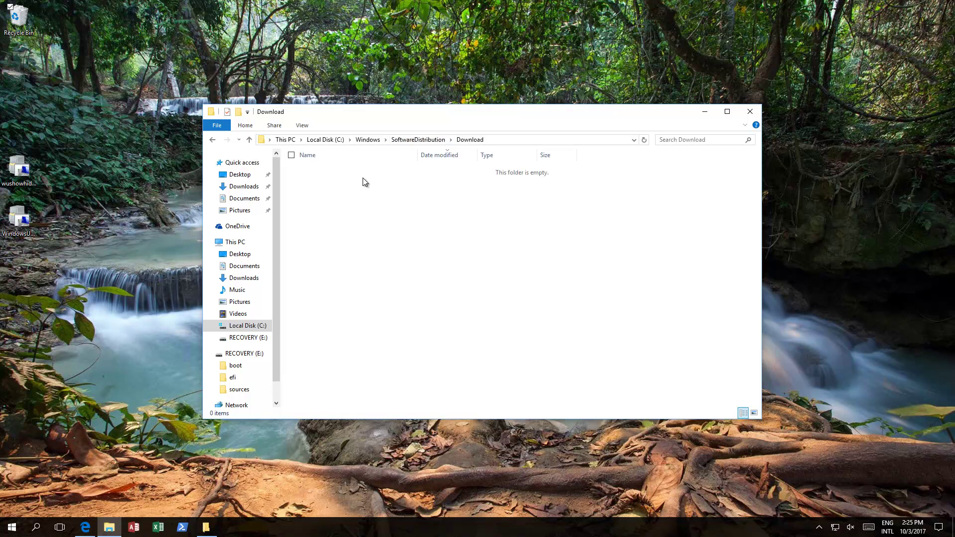
pyautogui.click(705, 111)
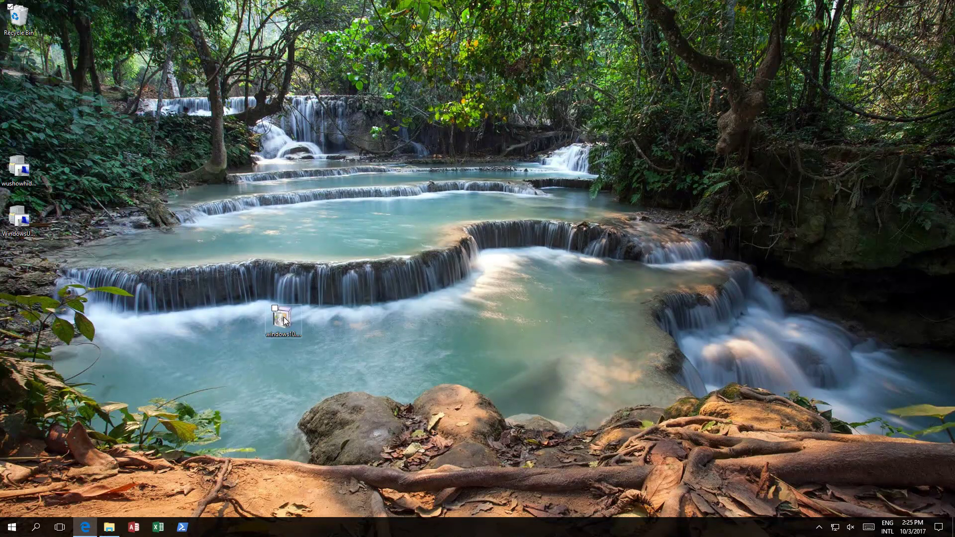
pyautogui.click(109, 526)
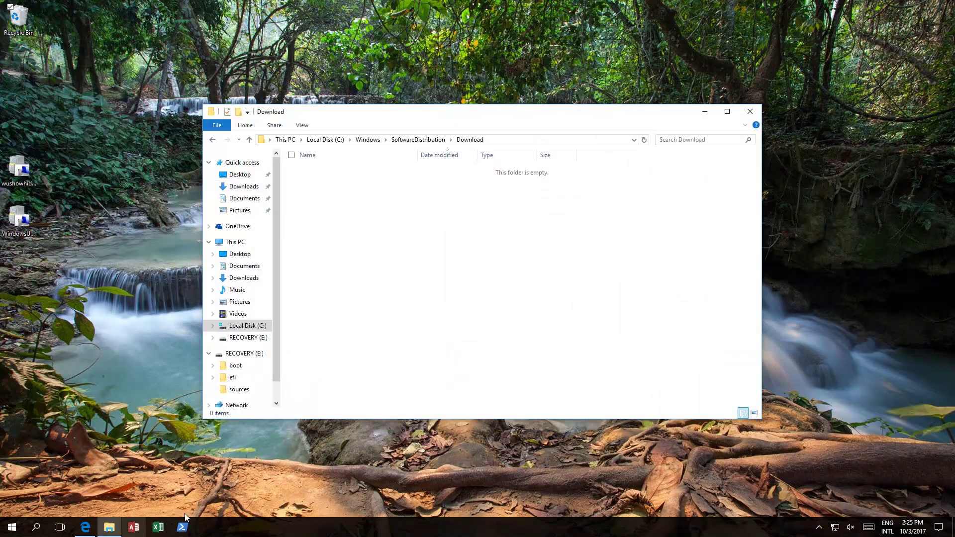
pyautogui.click(704, 114)
pyautogui.click(291, 324)
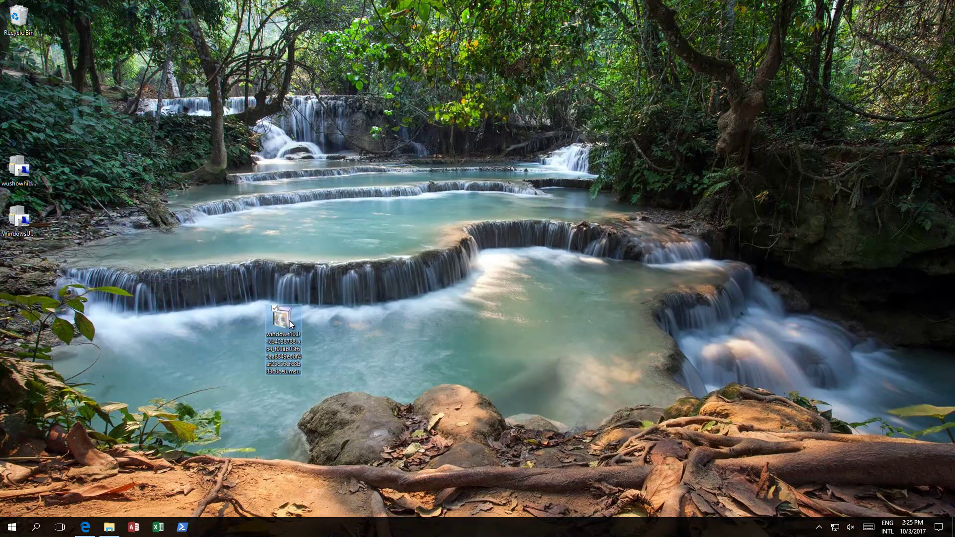
# Move the KB4038788 .msu into the Download folder with admin permission and run its installer
pyautogui.hotkey('alt', 'Tab')
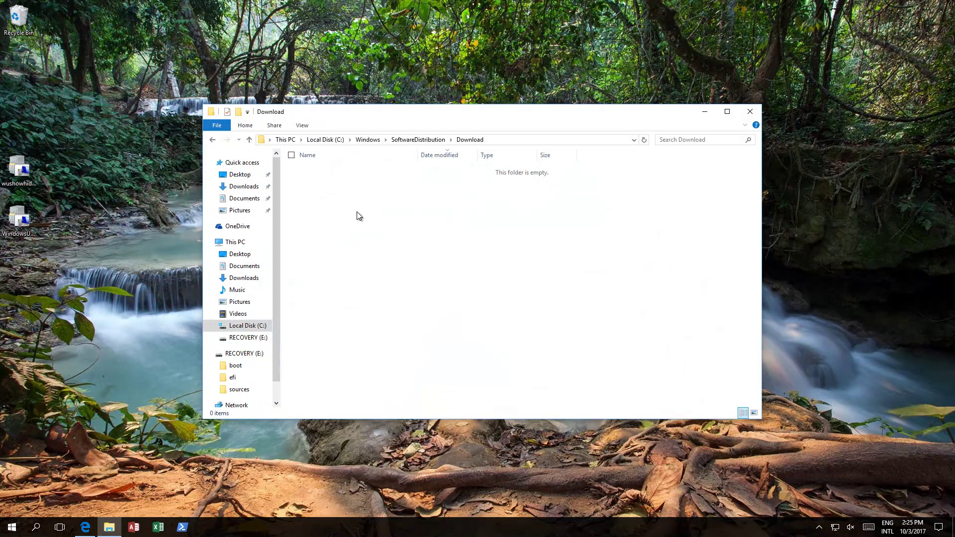
pyautogui.moveTo(359, 215); pyautogui.dragTo(359, 215)
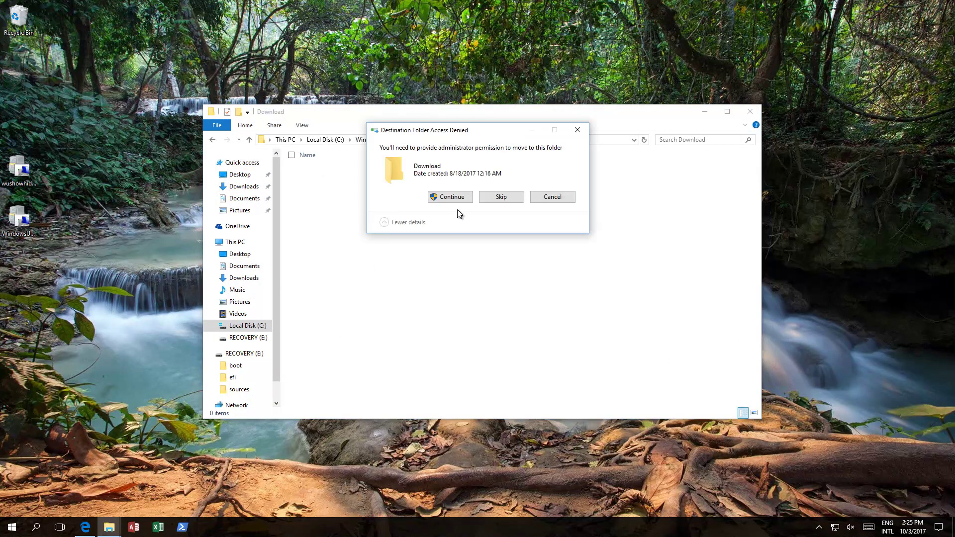
pyautogui.click(450, 195)
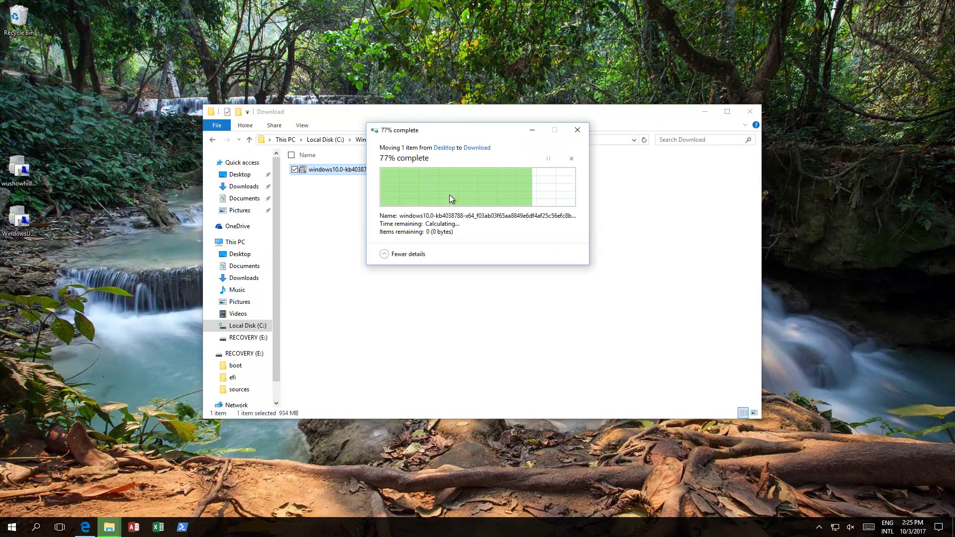
pyautogui.doubleClick(347, 170)
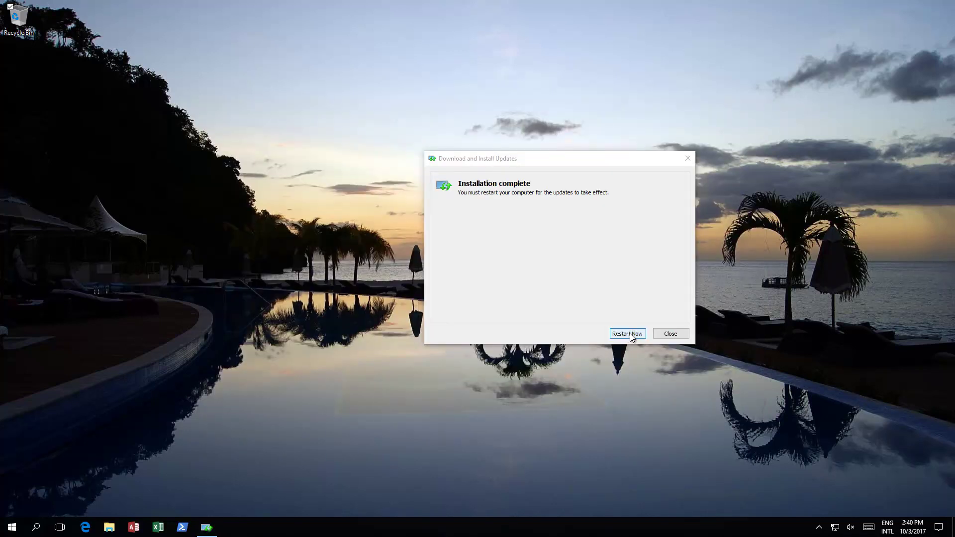
# Restart the computer, then go to the Windows Update settings page
pyautogui.click(631, 333)
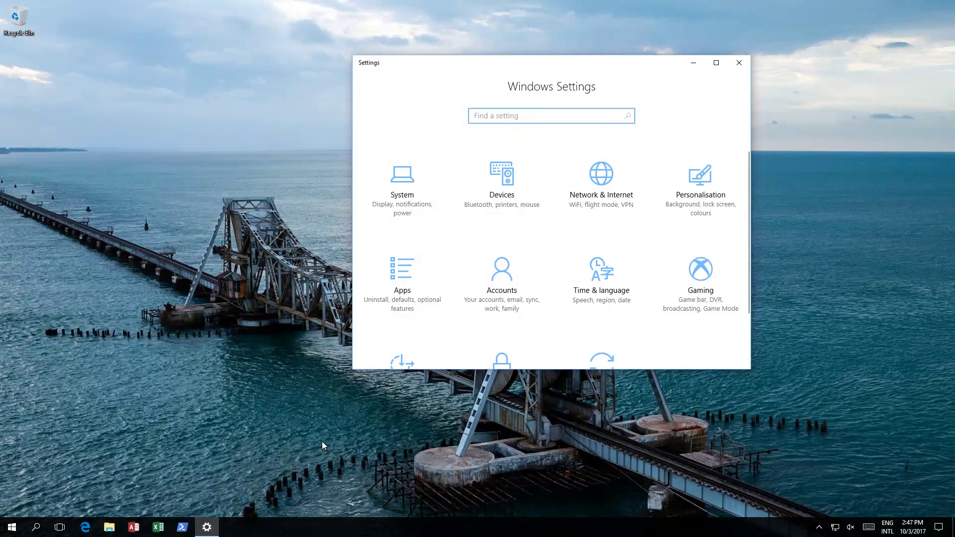
pyautogui.click(11, 528)
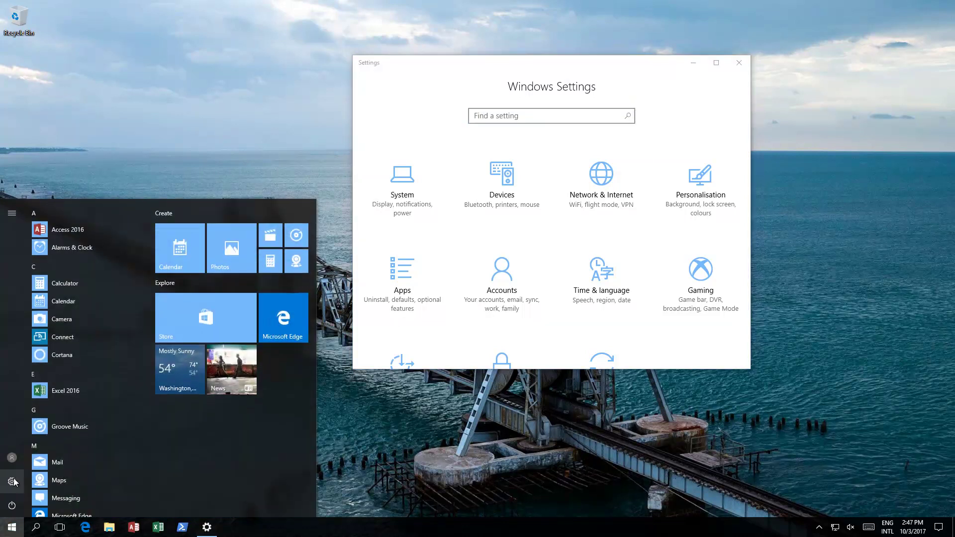
pyautogui.click(609, 356)
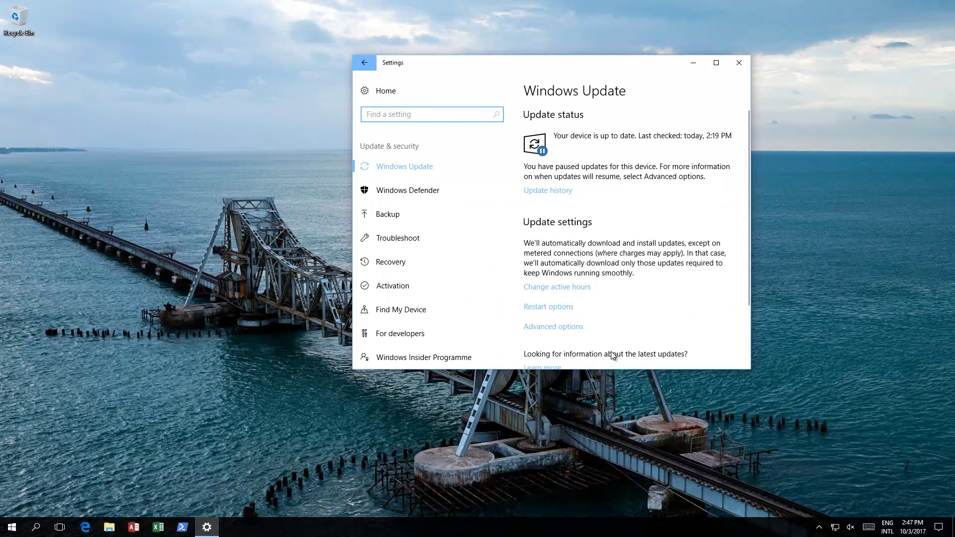
# Turn Pause Updates off in Advanced options and return to Windows Update
pyautogui.click(559, 326)
pyautogui.scroll(-1, 549, 314)
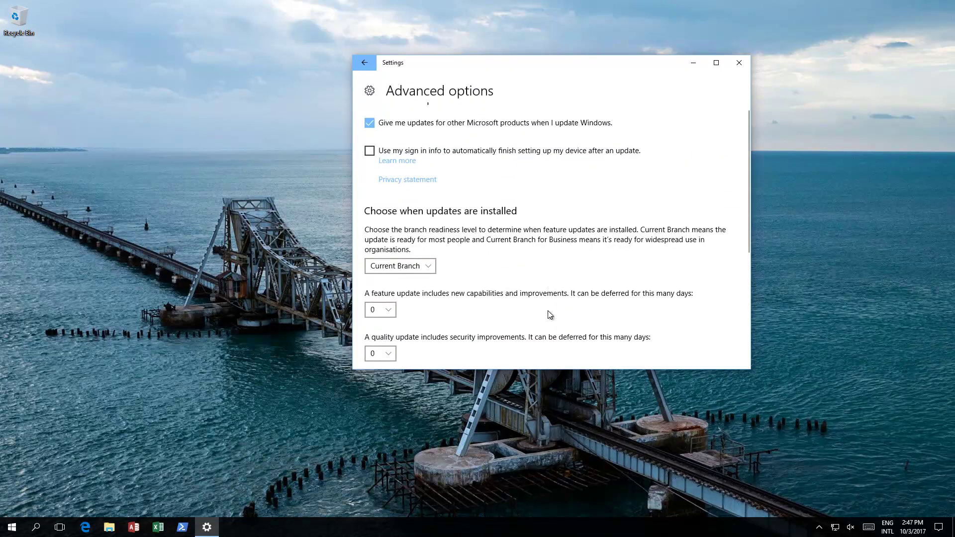
pyautogui.scroll(-7, 549, 315)
pyautogui.click(375, 259)
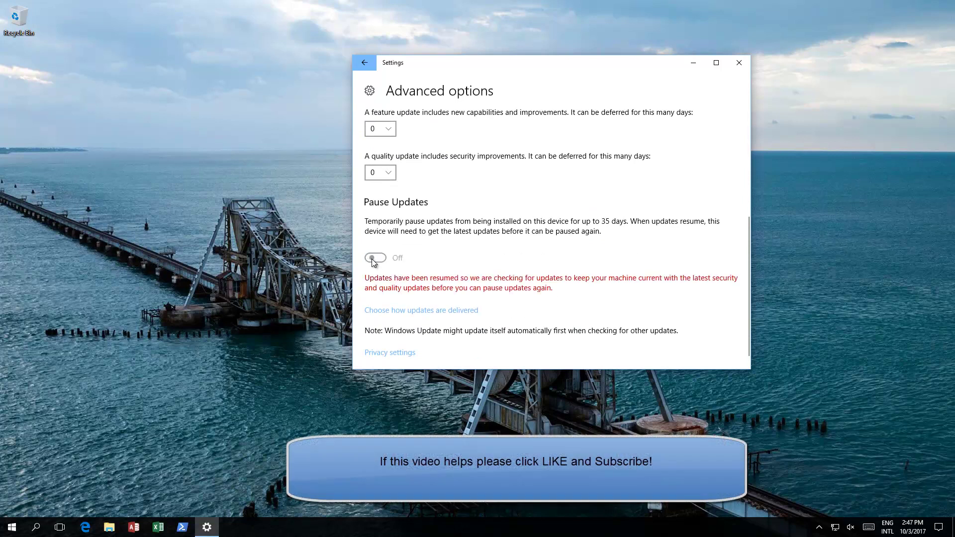
pyautogui.click(364, 64)
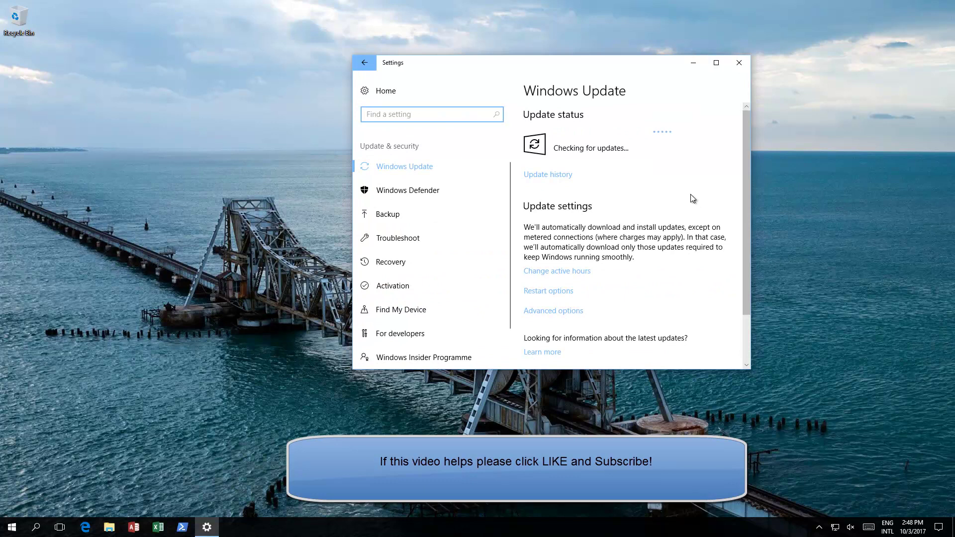